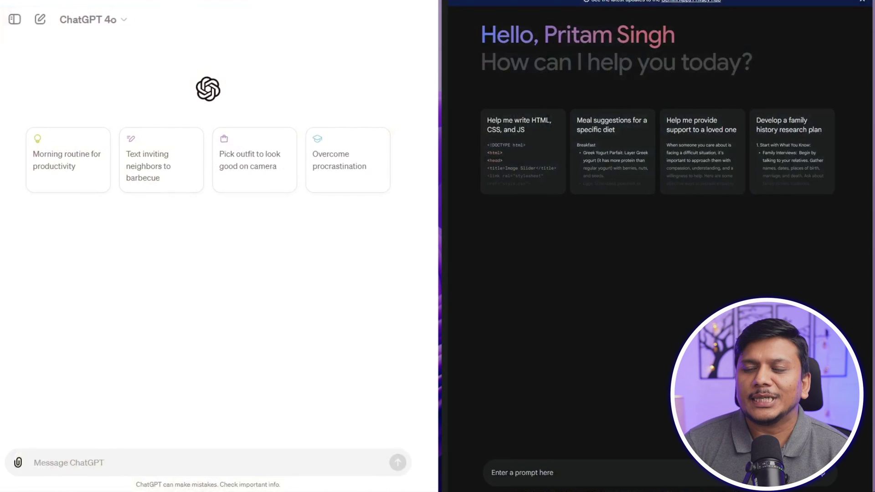
Check ChatGPT's available models and keep Gemini Advanced as the Gemini model
left_click(104, 30)
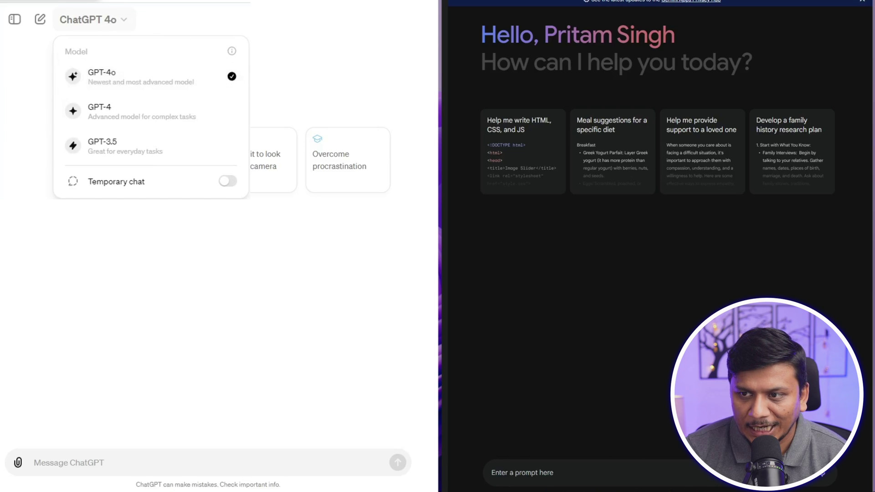
left_click(206, 85)
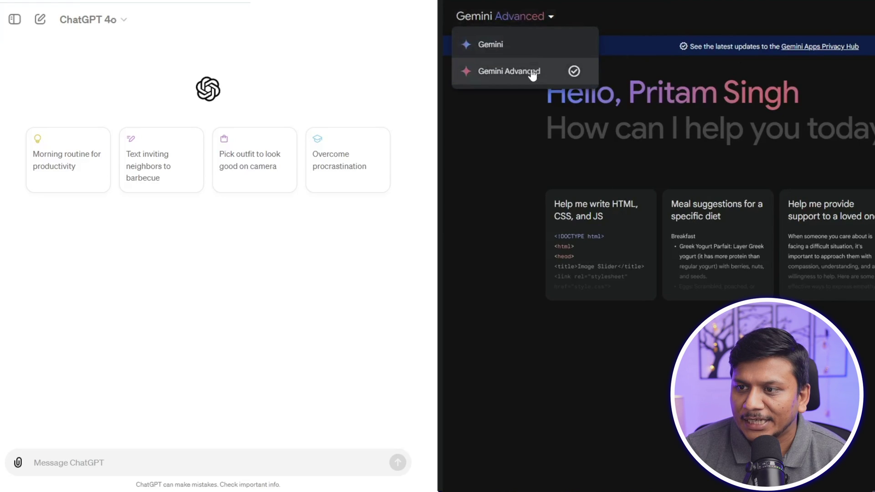
left_click(531, 72)
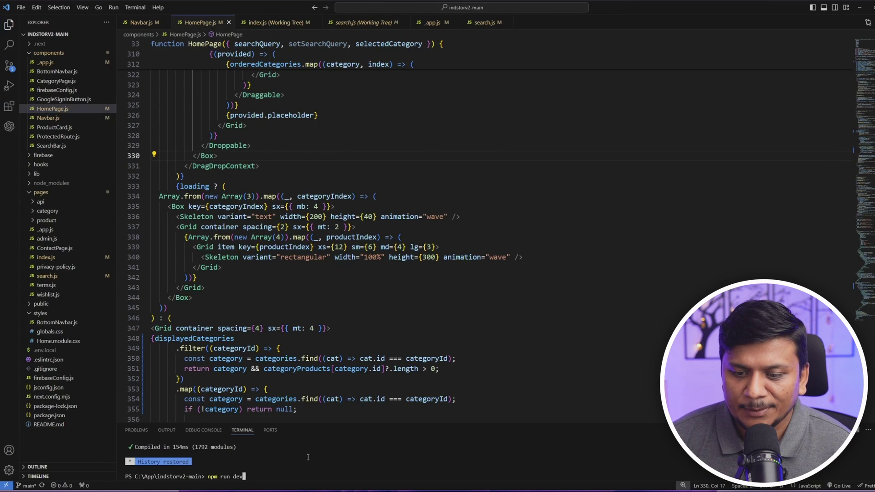
Start the store's dev server with npm run dev and minimize VS Code
key("Return")
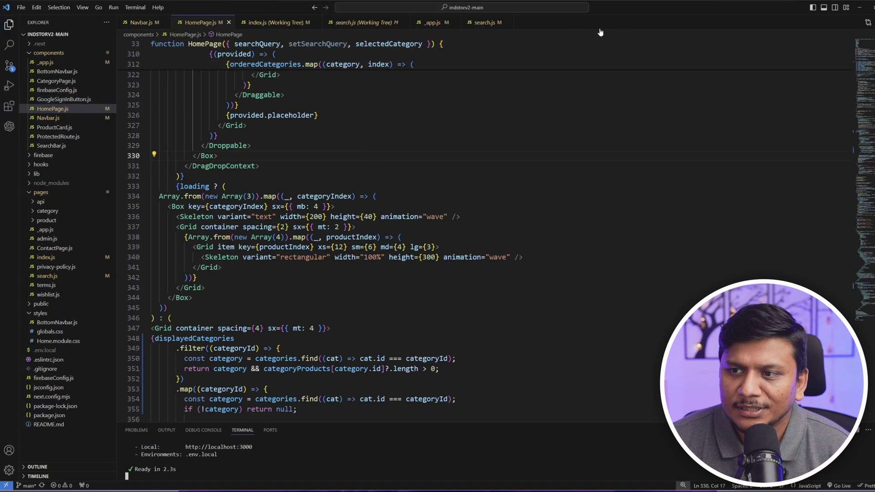
left_click(860, 7)
Open a new maximized Chrome window and load the store at localhost:3000
key("ctrl+n")
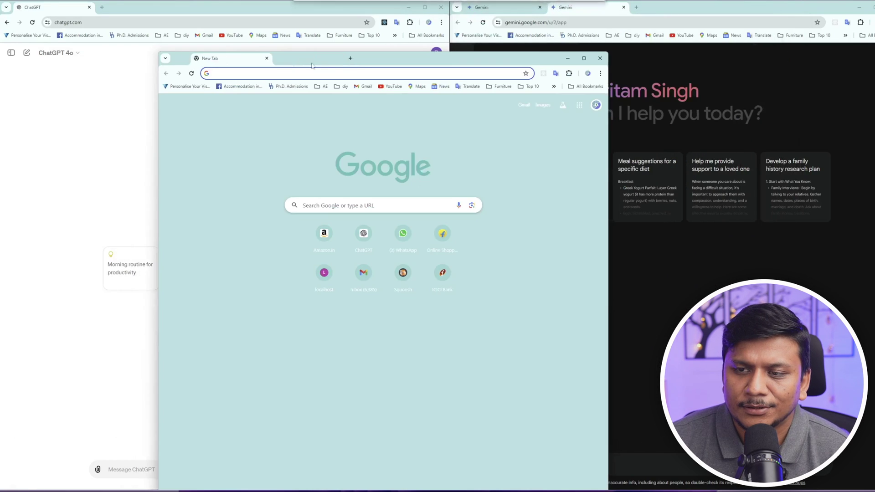
double_click(361, 59)
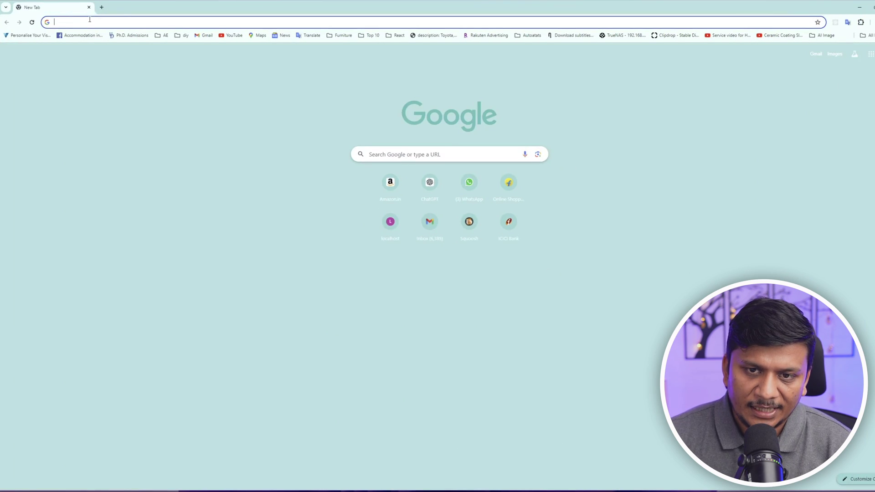
type("localhost:3000")
key("Return")
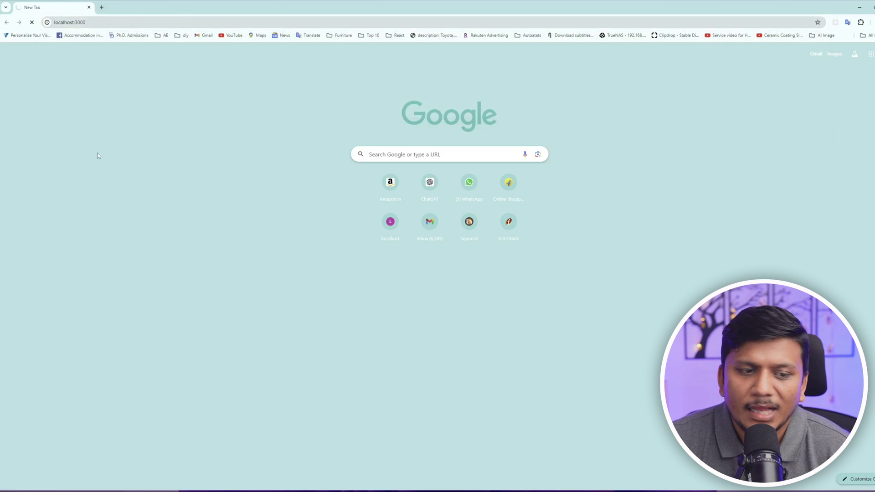
Browse the processor listings and toggle the wishlist heart on a processor
scroll(241, 162, "down", 5)
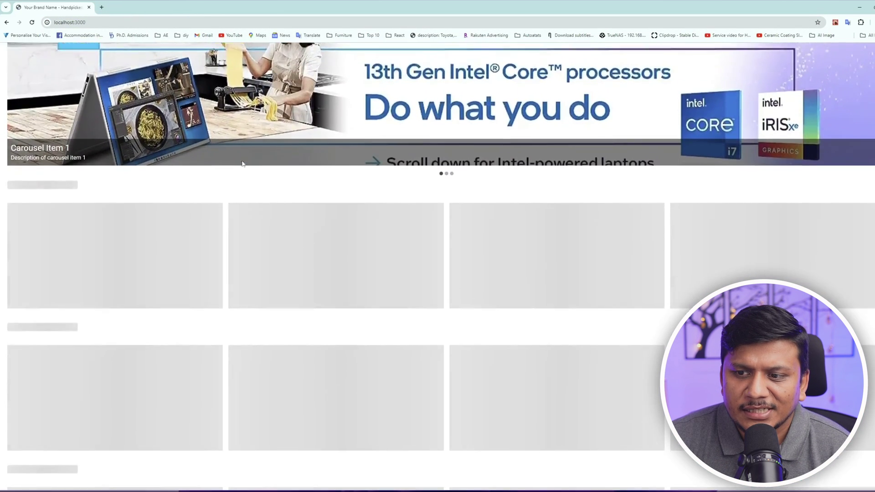
scroll(244, 159, "up", 8)
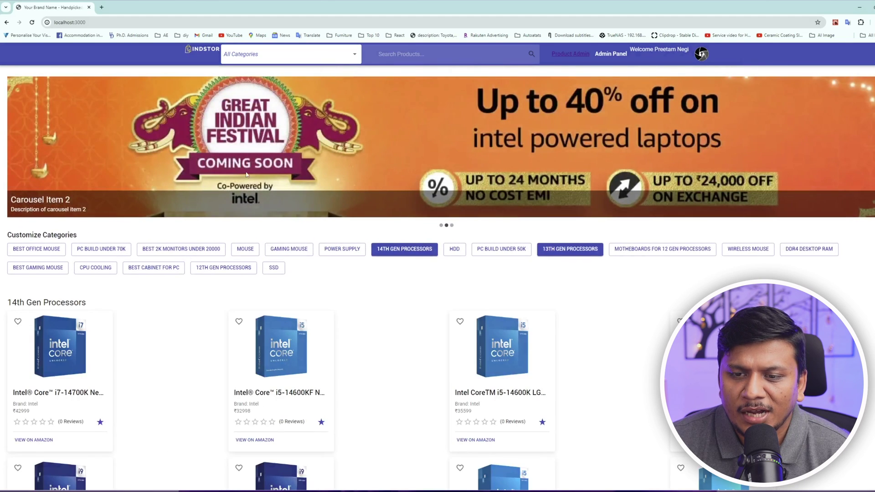
scroll(246, 174, "down", 10)
left_click(239, 160)
scroll(281, 216, "up", 1)
scroll(282, 216, "up", 4)
scroll(272, 357, "down", 2)
scroll(265, 266, "up", 8)
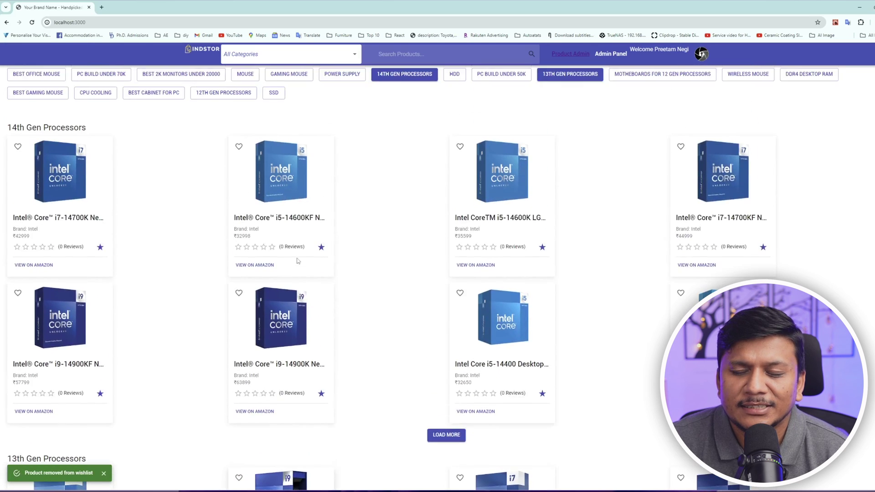
scroll(296, 205, "down", 5)
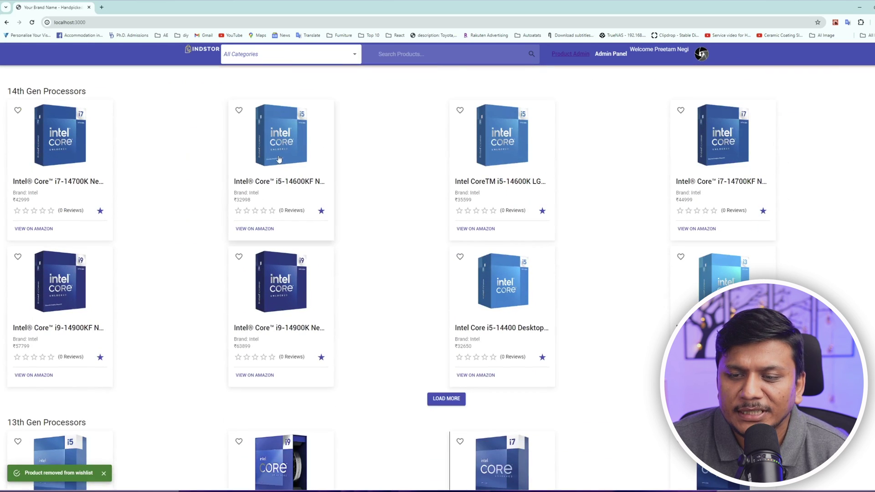
Open the i5-14600KF Amazon product page, close it, and return to the store
left_click(267, 229)
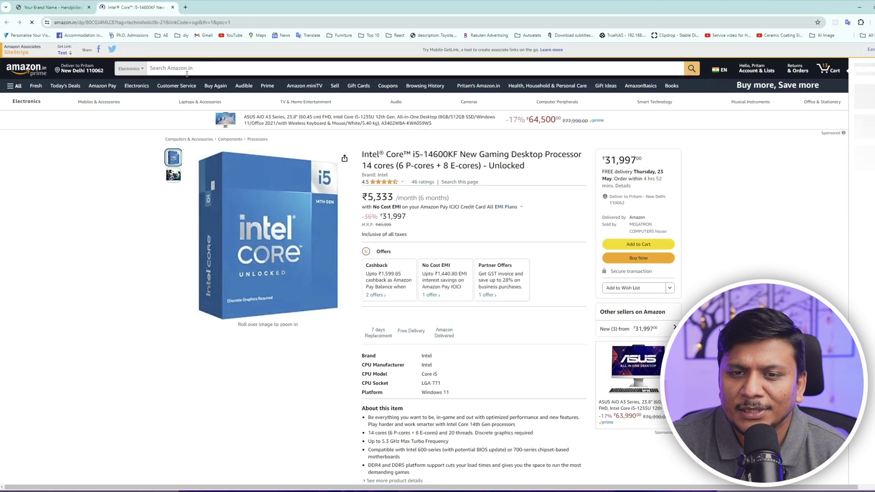
key("ctrl+w")
scroll(196, 186, "down", 10)
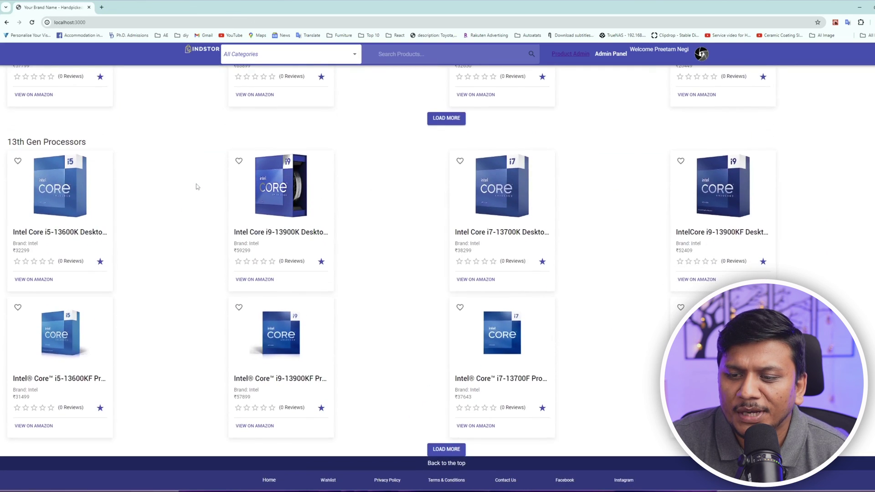
scroll(196, 186, "up", 10)
scroll(211, 211, "down", 8)
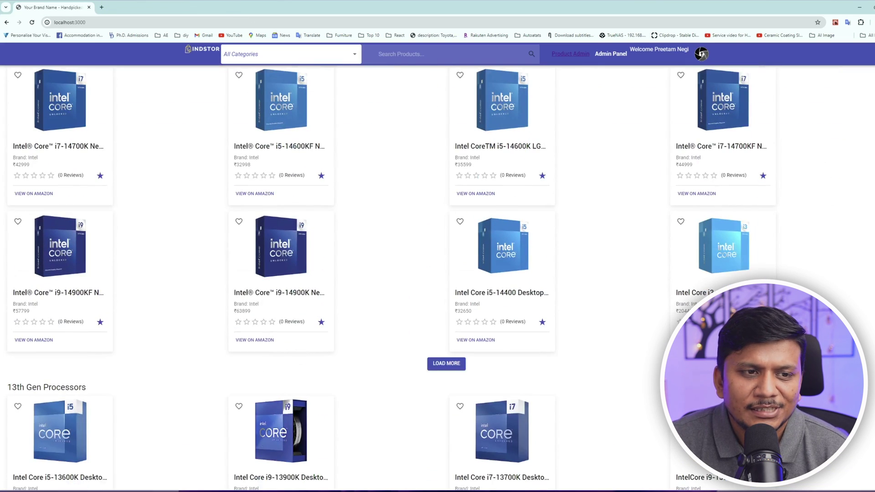
Copy all of HomePage.js in VS Code, then return to the side-by-side chats
key("alt+Tab")
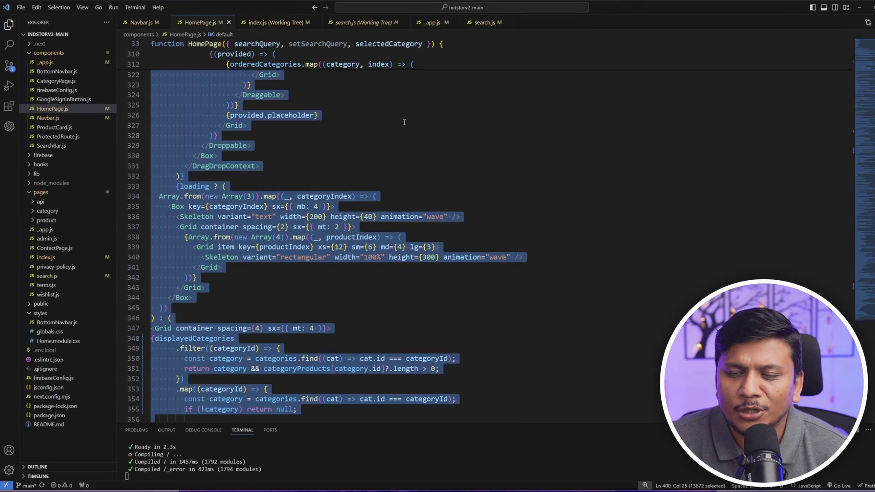
key("alt+Tab")
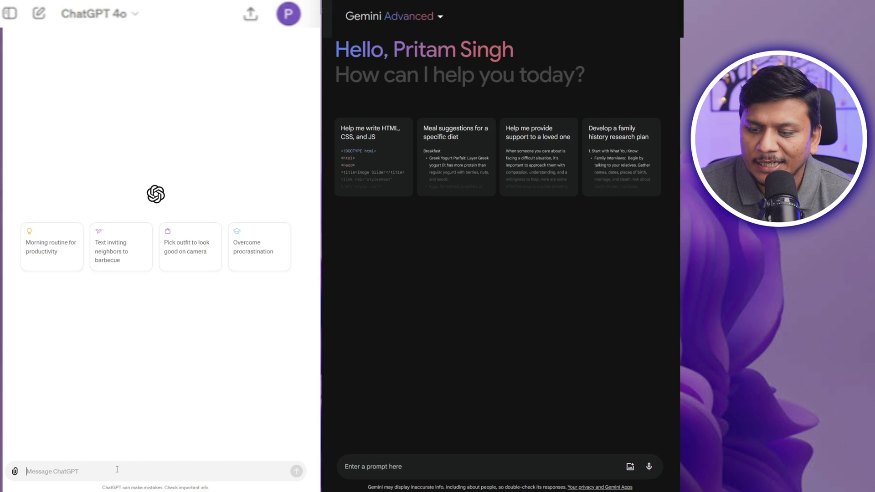
Paste the homepage-code prompt from clipboard history into ChatGPT and correct 'beutifying' to 'beautifying'
key("super+v")
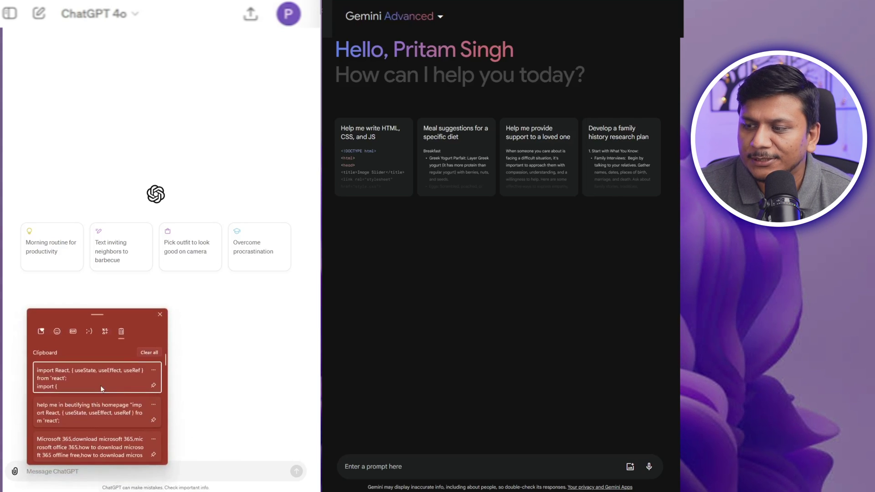
left_click(101, 417)
scroll(223, 370, "up", 15)
right_click(65, 364)
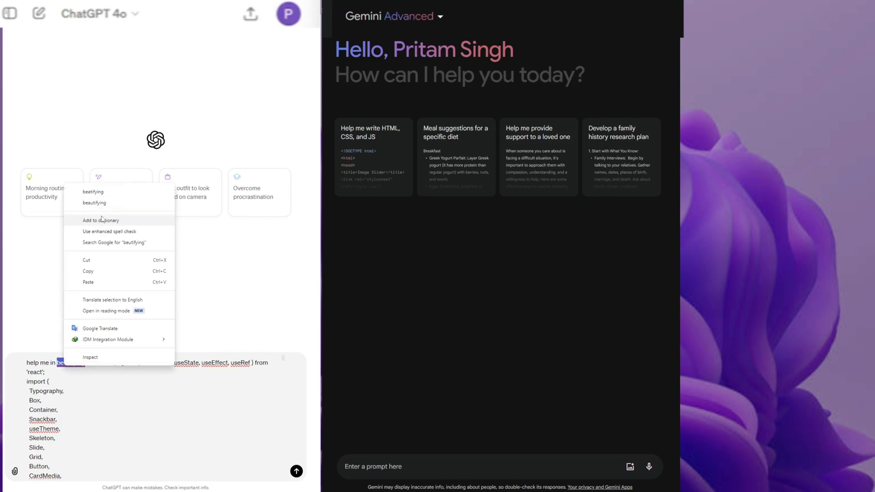
left_click(94, 203)
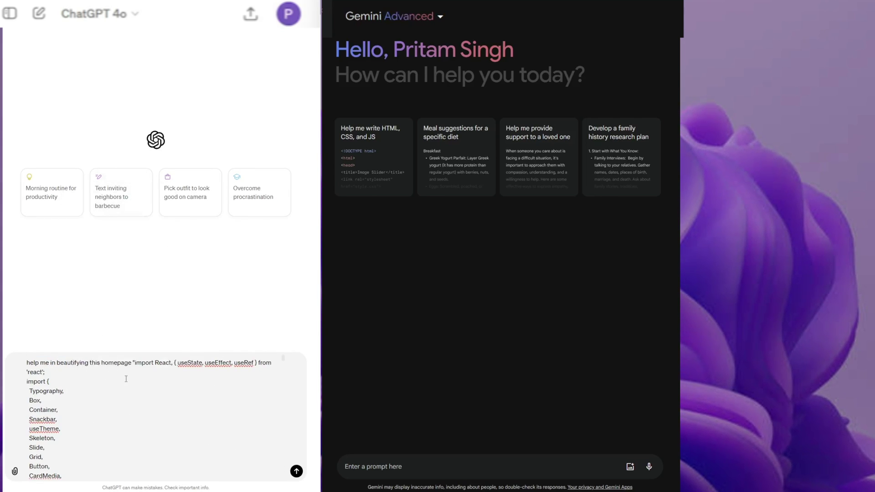
Copy the full ChatGPT prompt and paste it into Gemini Advanced's input
key("ctrl+a")
key("ctrl+c")
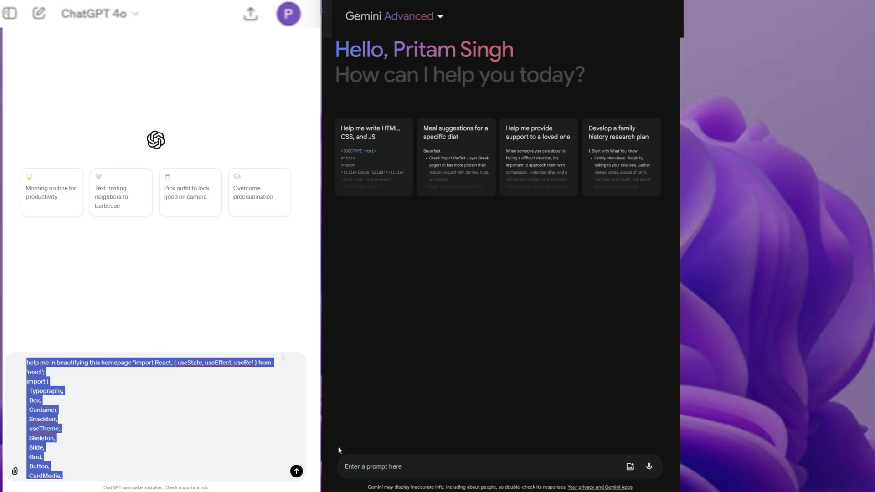
left_click(401, 465)
key("ctrl+v")
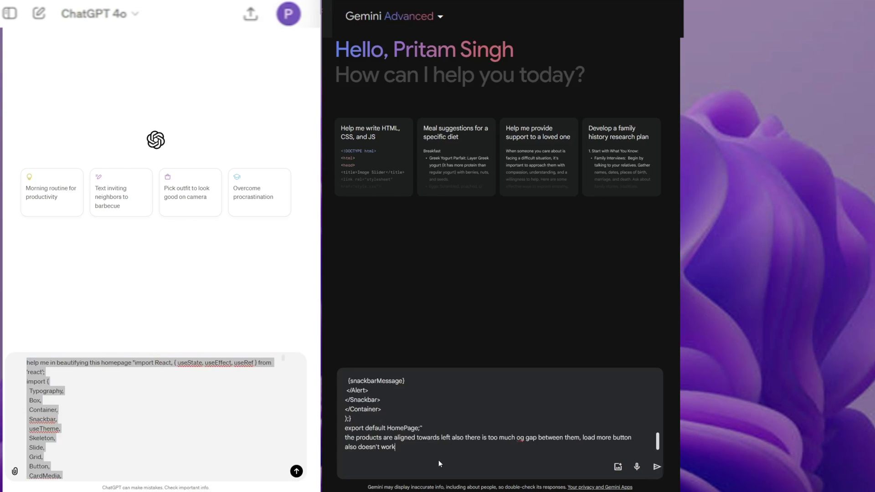
Send the homepage-beautifying prompt to both ChatGPT and Gemini Advanced
left_click(297, 471)
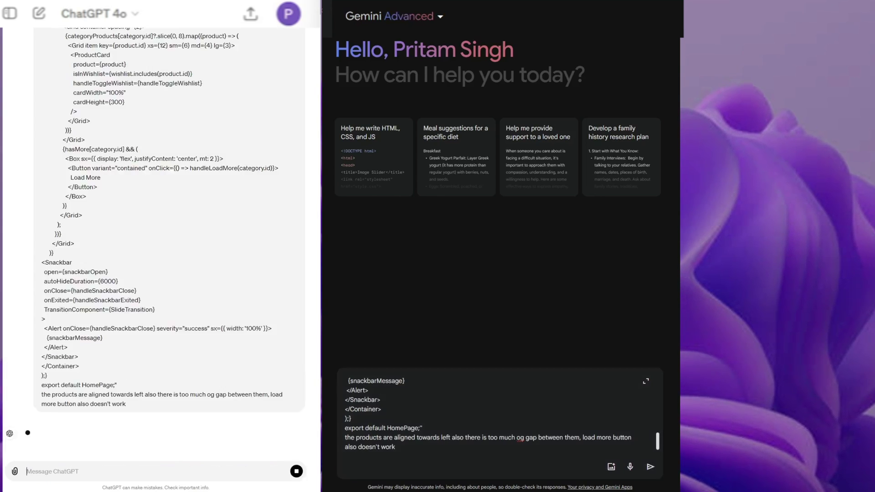
left_click(651, 467)
left_click(650, 468)
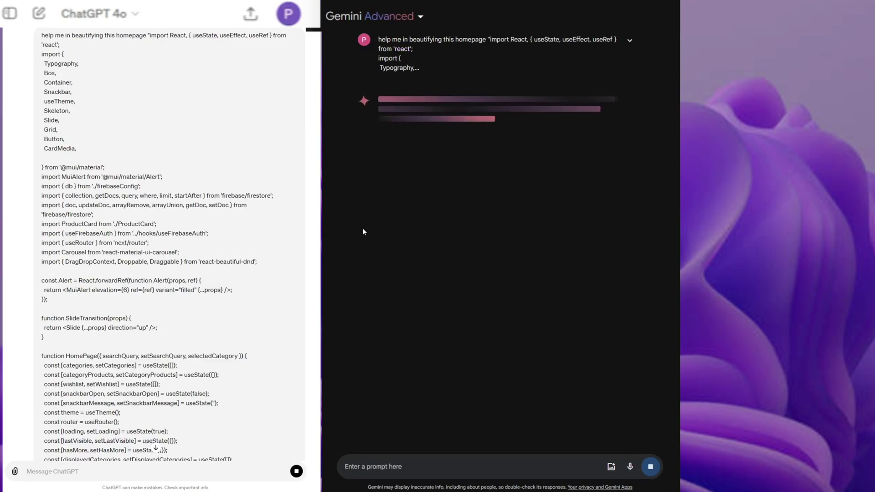
Scroll through both replies' revised code down to Gemini's Key Changes list
scroll(304, 249, "down", 15)
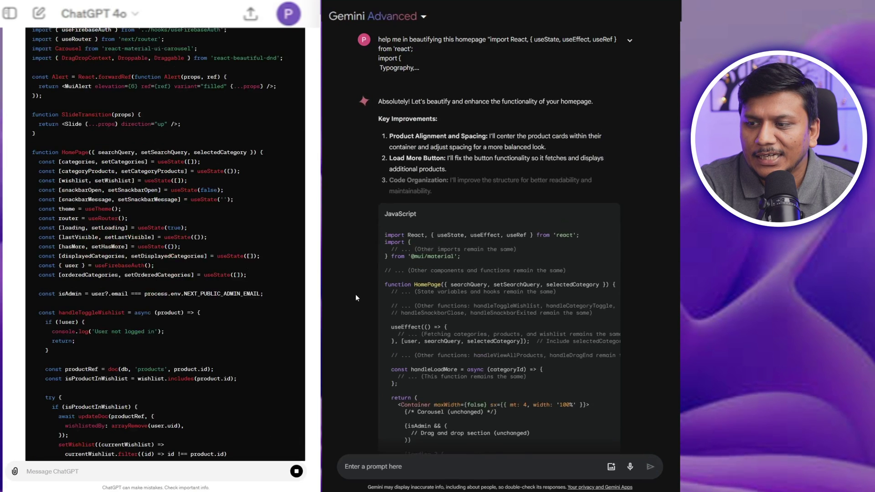
scroll(460, 291, "down", 3)
scroll(460, 286, "up", 3)
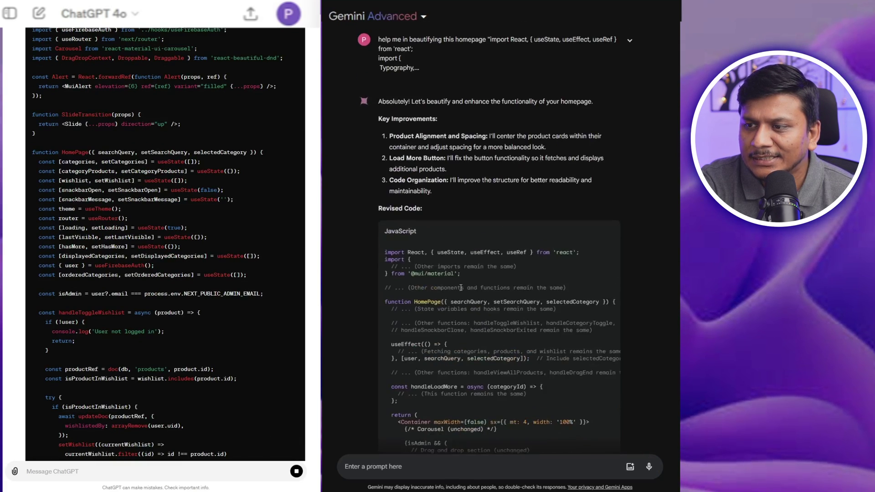
scroll(365, 207, "down", 6)
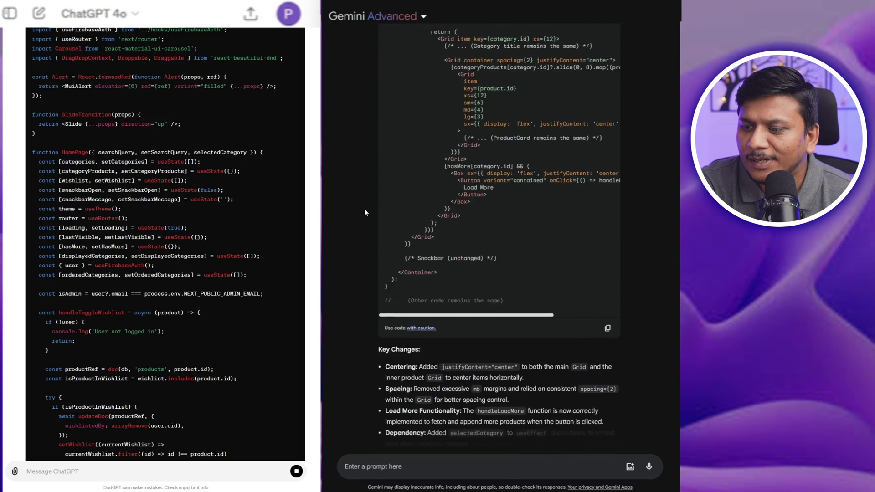
scroll(365, 212, "up", 5)
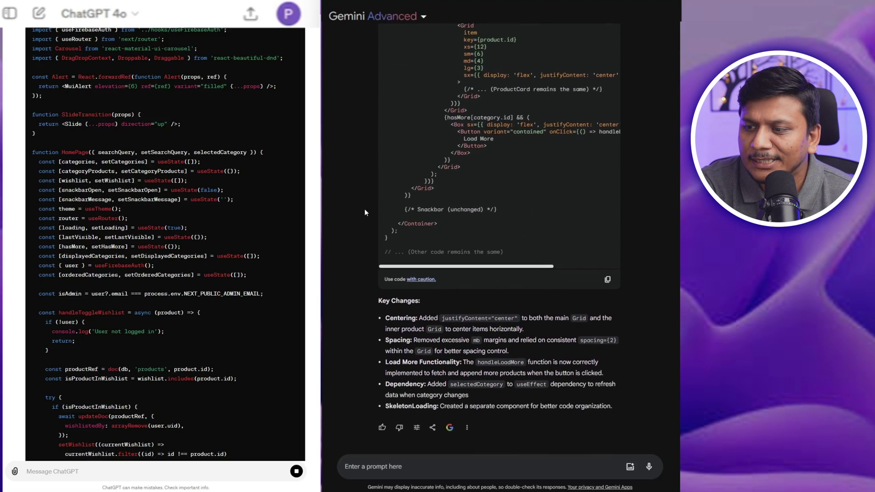
scroll(364, 212, "up", 6)
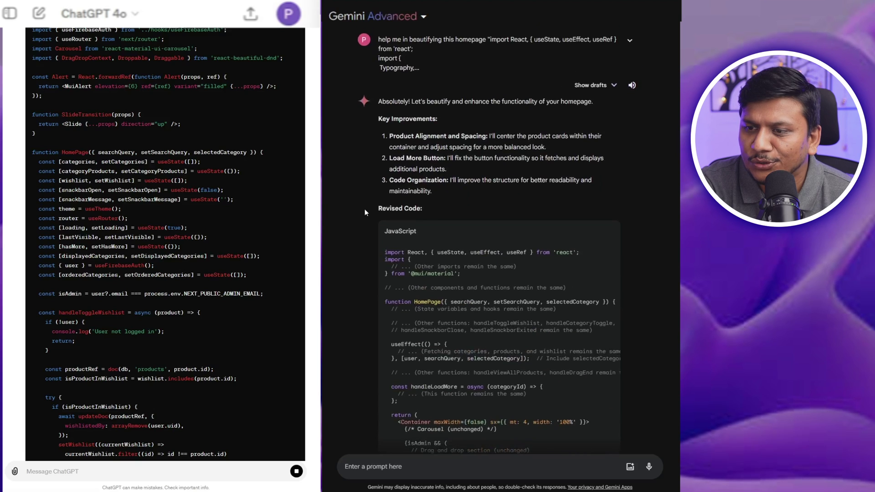
scroll(222, 174, "down", 10)
scroll(221, 174, "down", 1)
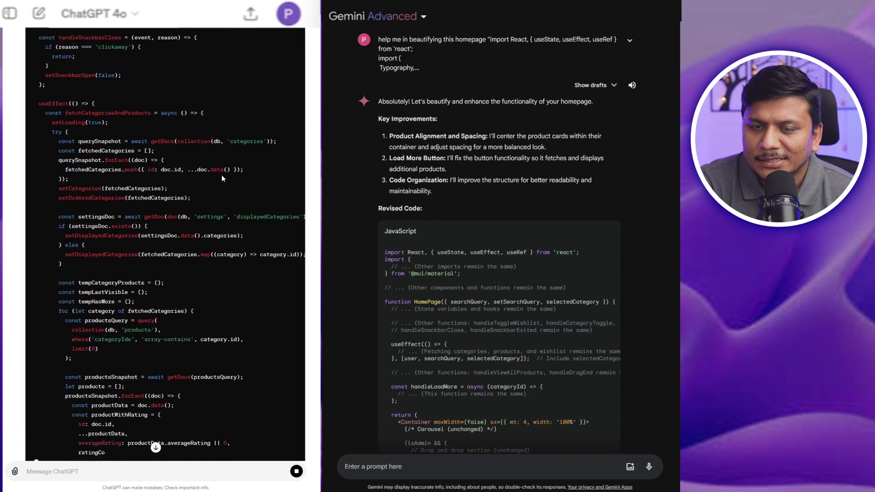
scroll(200, 185, "down", 5)
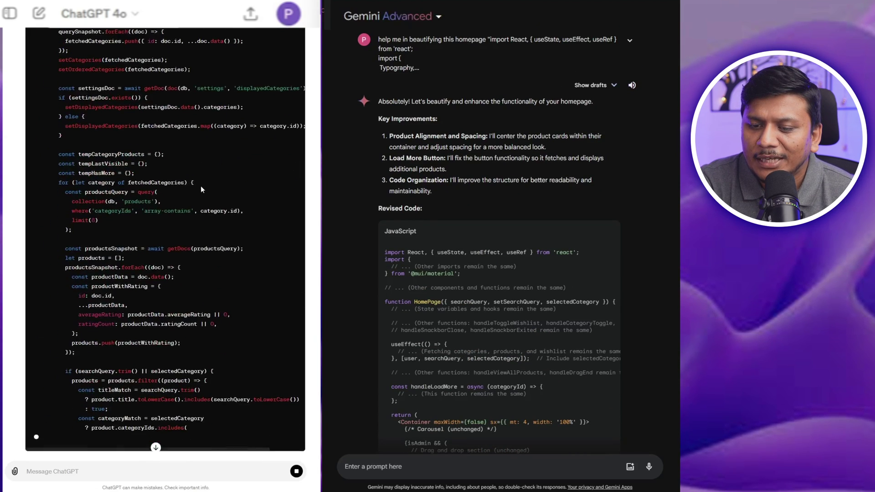
scroll(201, 186, "up", 7)
scroll(201, 187, "down", 6)
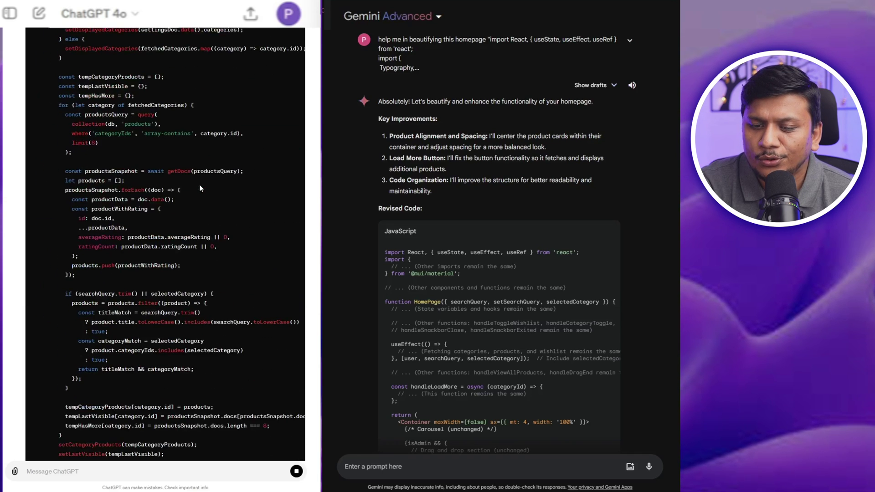
scroll(283, 142, "down", 4)
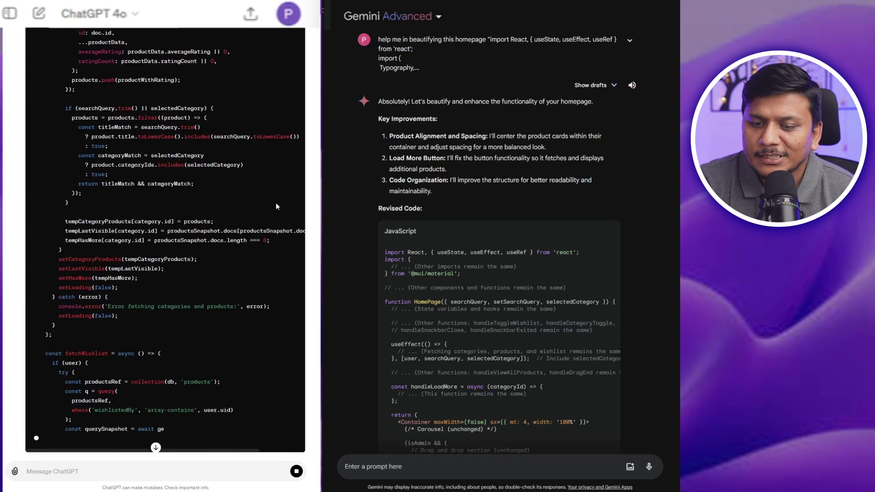
scroll(204, 290, "down", 4)
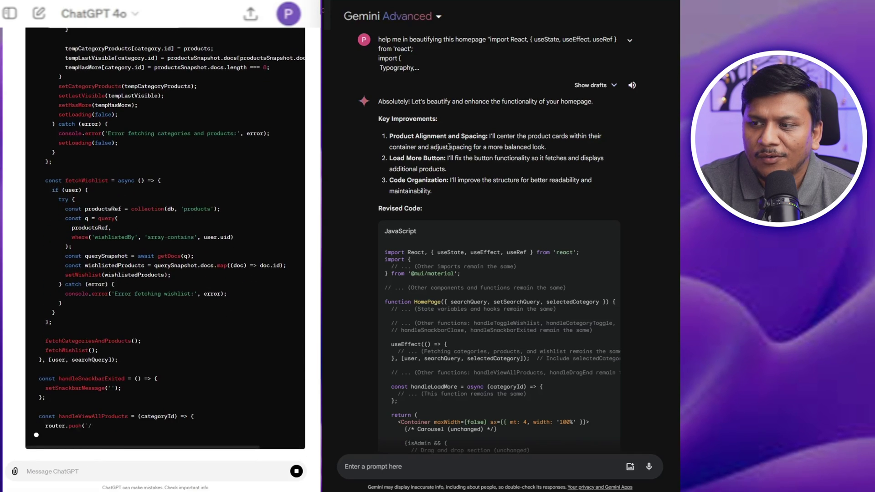
scroll(474, 224, "down", 5)
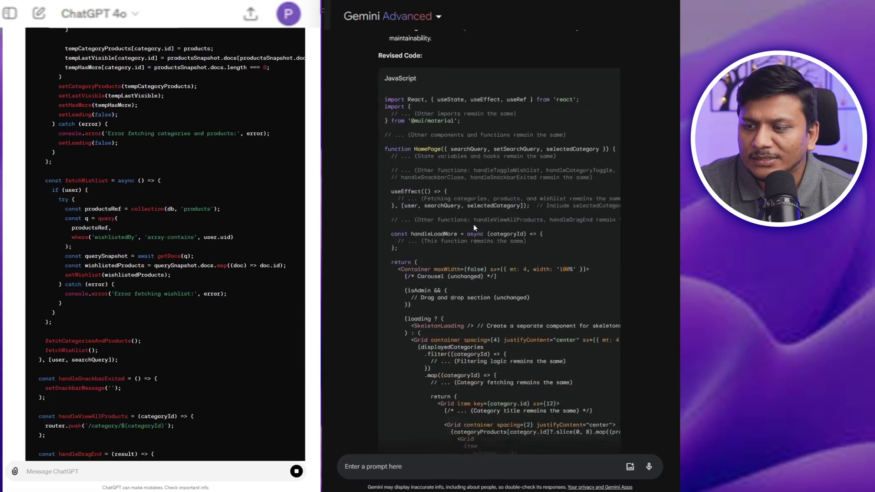
scroll(475, 222, "down", 3)
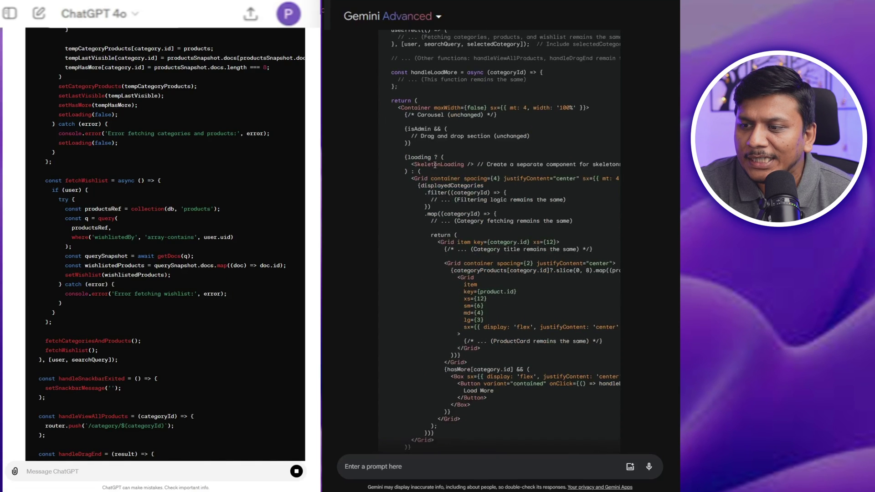
scroll(418, 166, "down", 2)
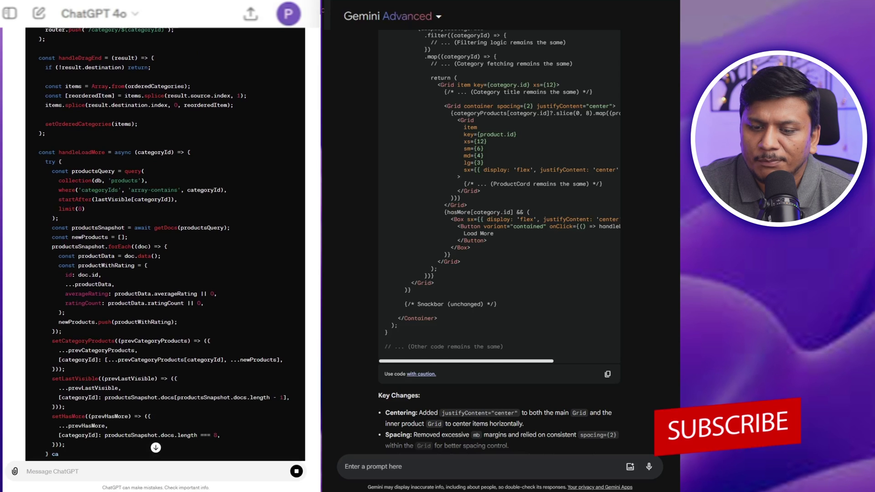
scroll(210, 306, "down", 1)
scroll(211, 306, "down", 6)
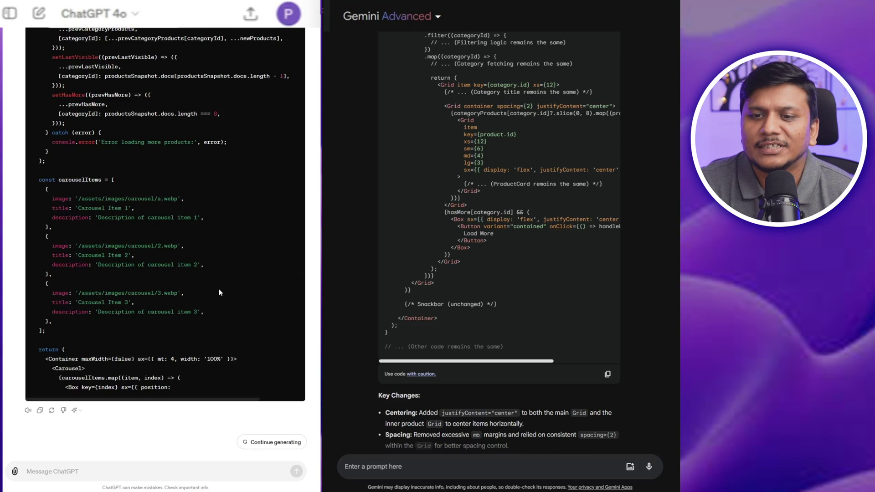
Make ChatGPT continue generating its cut-off HomePage code while reviewing Gemini's Key Changes
scroll(288, 298, "up", 20)
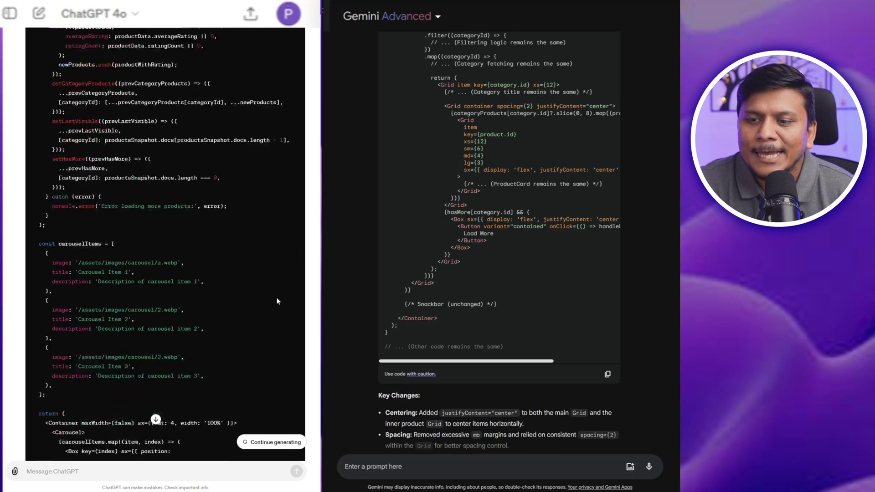
scroll(287, 295, "up", 9)
scroll(288, 294, "down", 16)
scroll(288, 294, "down", 15)
scroll(289, 294, "down", 8)
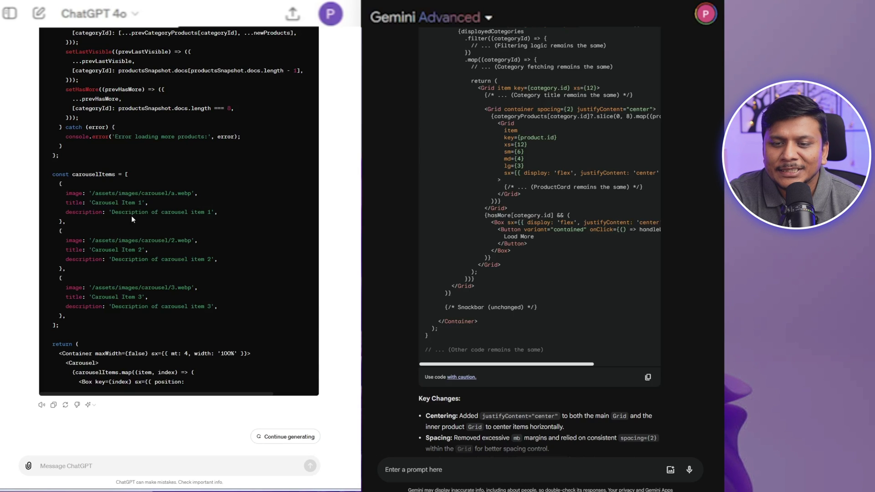
left_click(284, 437)
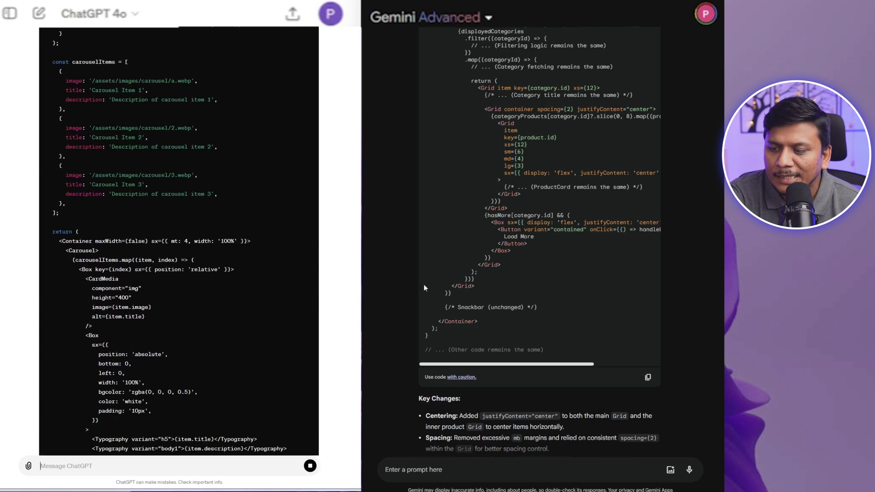
scroll(490, 155, "up", 3)
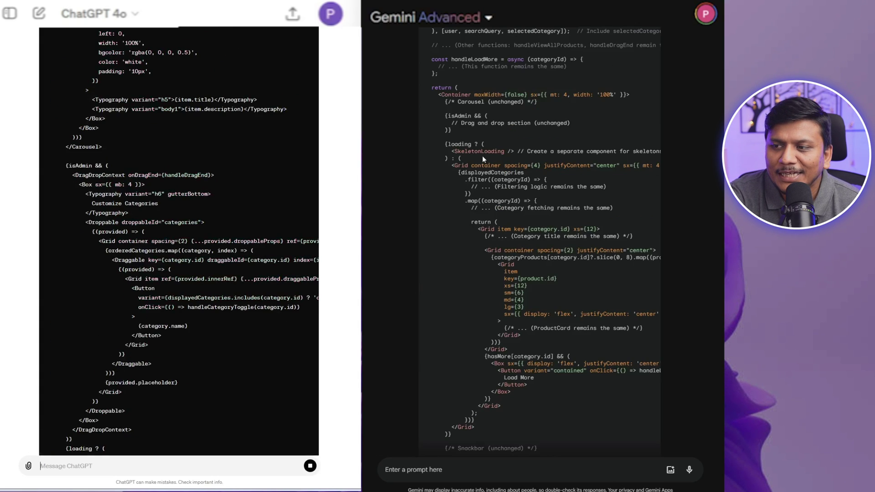
scroll(394, 228, "down", 5)
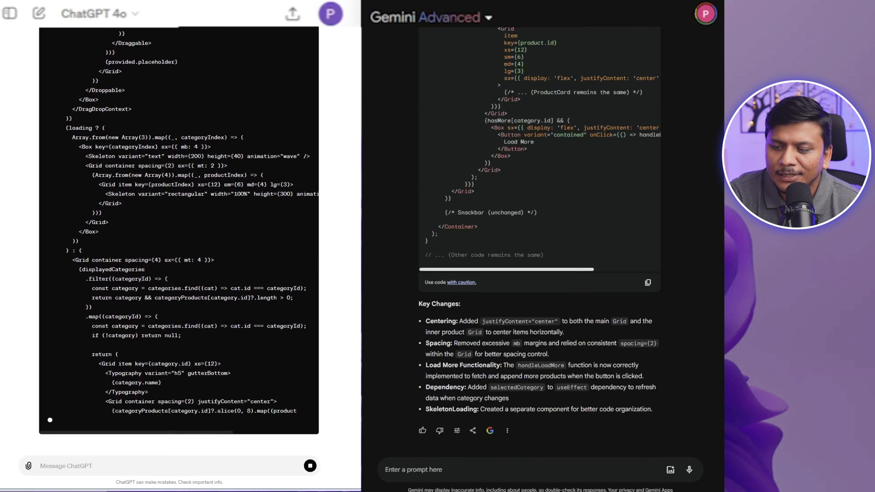
Type 'hey gemini i am noobie here i need comp…' into Gemini and highlight ChatGPT's centered-products note
left_click(462, 467)
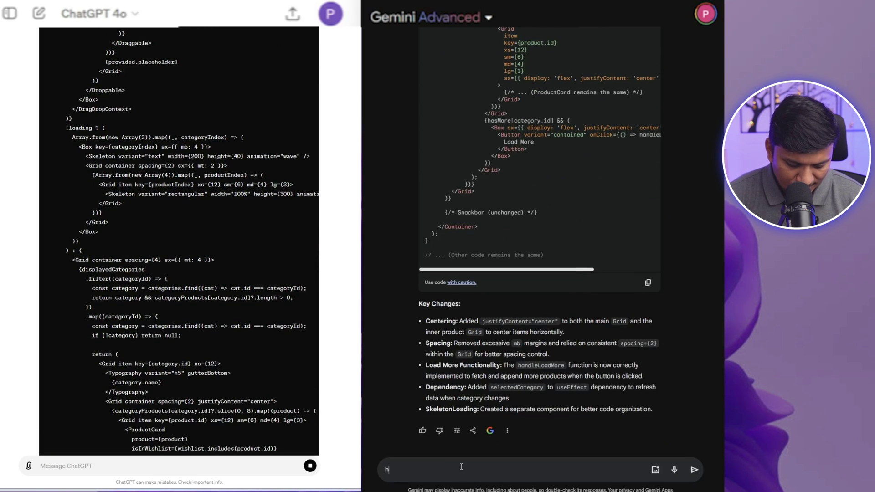
type("hey gemini i am noobie here i need complete code")
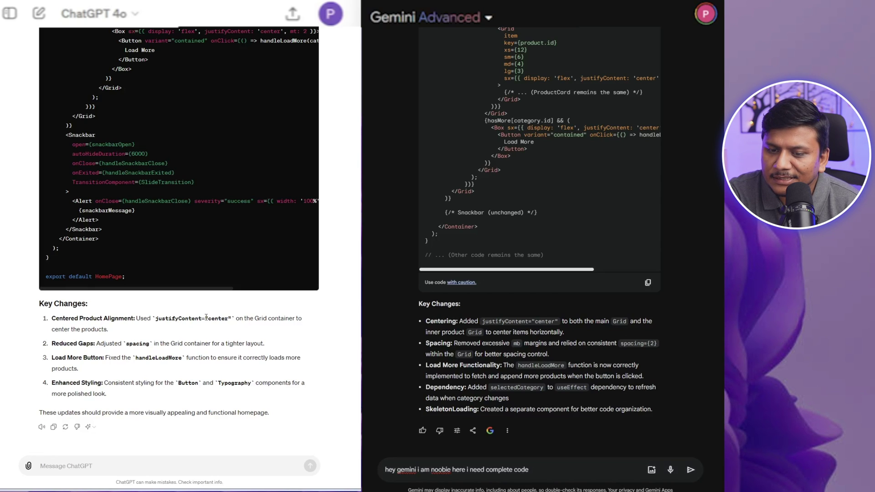
left_click_drag(68, 318, 268, 326)
left_click(293, 327)
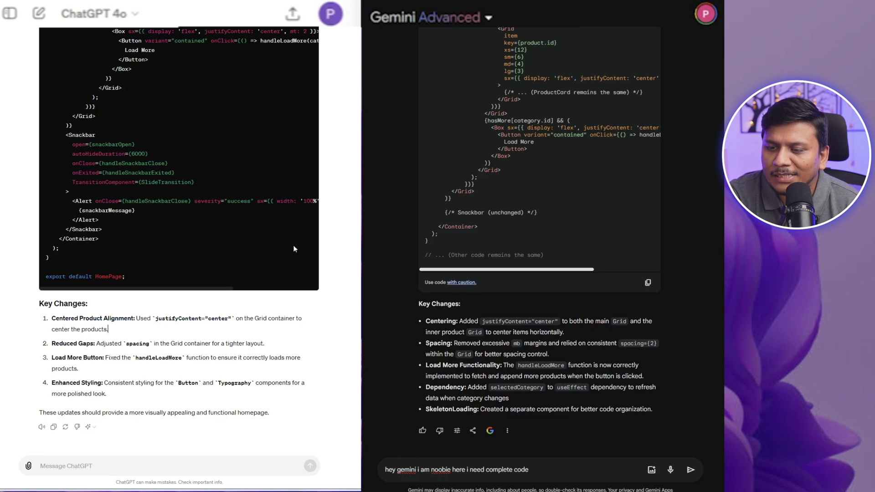
scroll(294, 249, "up", 5)
scroll(309, 252, "down", 5)
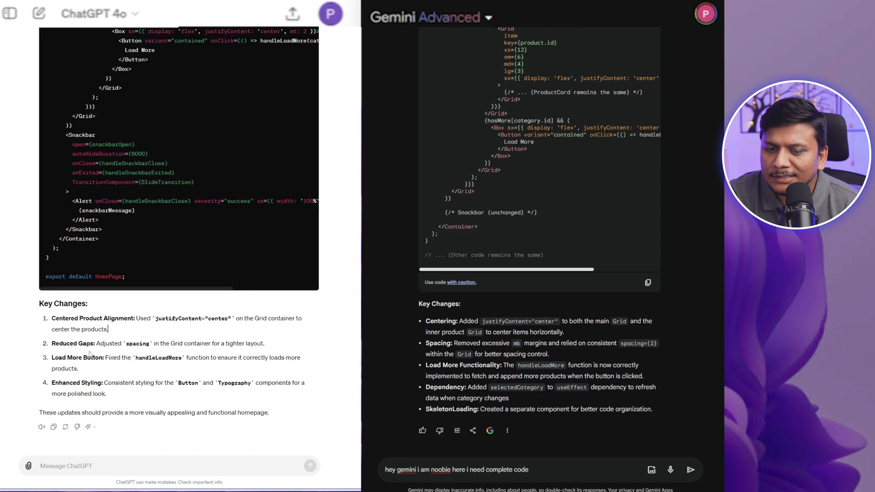
Compare both Key Changes lists: reduced gaps/margins, Load More, styling, Dependency and SkeletonLoading notes
left_click_drag(73, 343, 175, 343)
left_click_drag(454, 343, 534, 344)
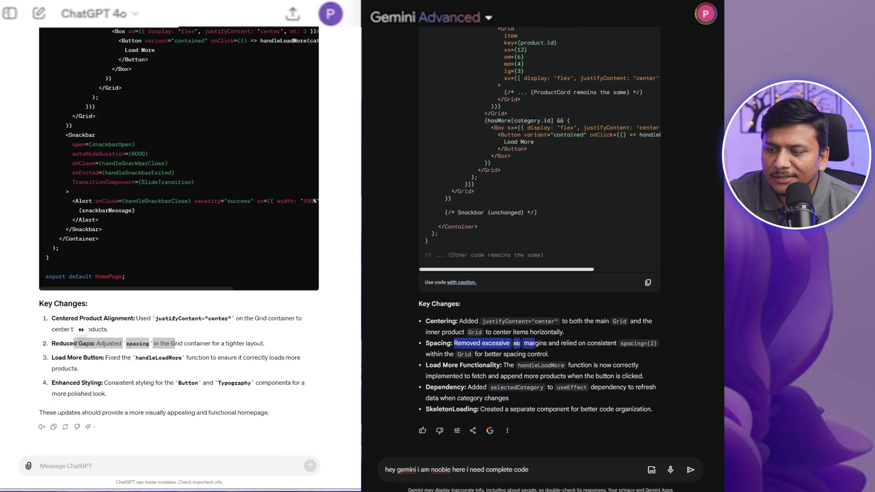
left_click_drag(53, 358, 200, 358)
left_click_drag(425, 365, 459, 365)
left_click_drag(111, 383, 255, 383)
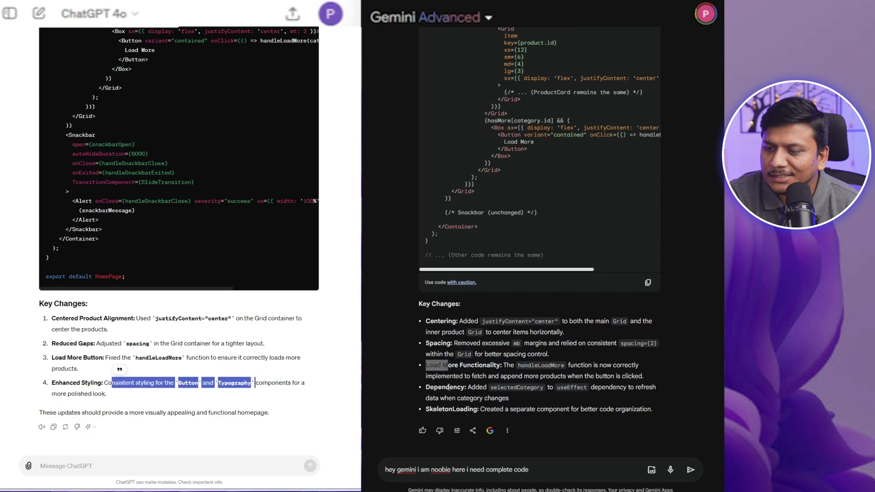
left_click_drag(490, 387, 510, 398)
left_click_drag(434, 387, 663, 397)
left_click(662, 396)
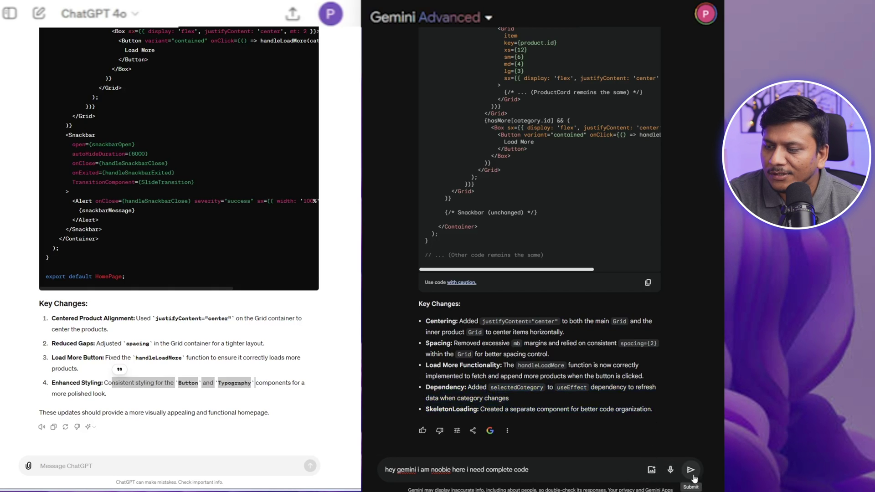
Send the complete-code request to Gemini and review the placeholder comments in its reply
left_click(692, 472)
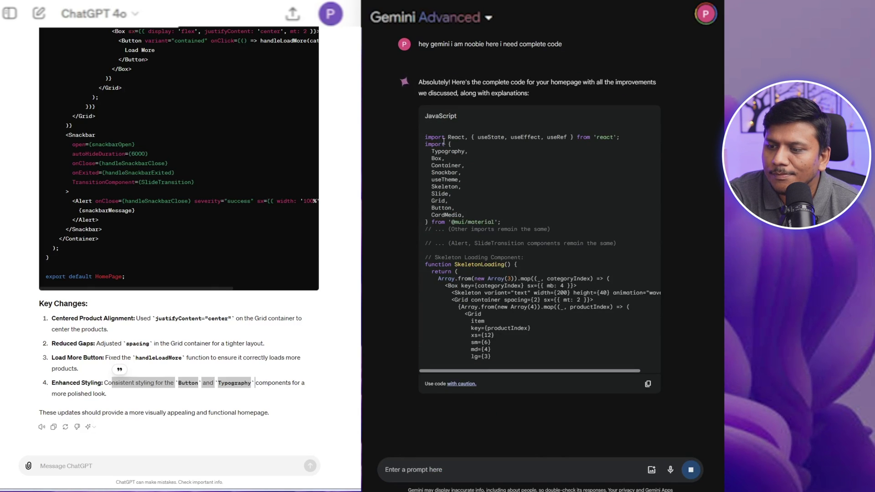
left_click_drag(425, 228, 535, 263)
scroll(533, 259, "down", 5)
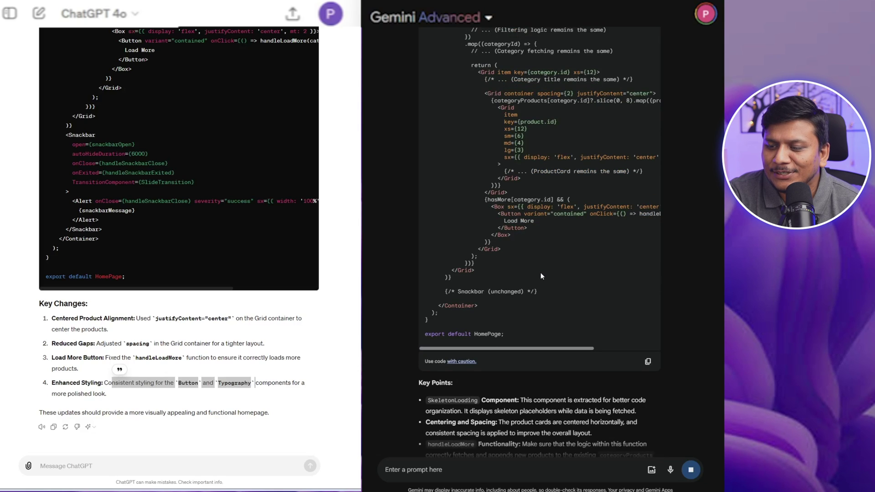
Scroll back up ChatGPT's answer and copy its full revised homepage code
scroll(501, 262, "up", 5)
scroll(487, 254, "up", 20)
scroll(269, 201, "up", 20)
scroll(269, 196, "up", 20)
scroll(274, 191, "up", 2)
left_click(300, 217)
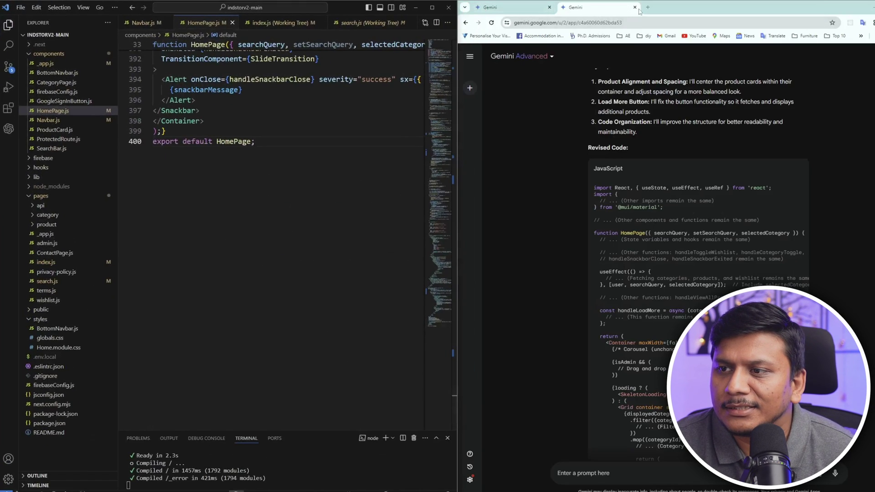
Load localhost:3000 in a new browser tab
left_click(648, 8)
type("localhost:3000")
key("Return")
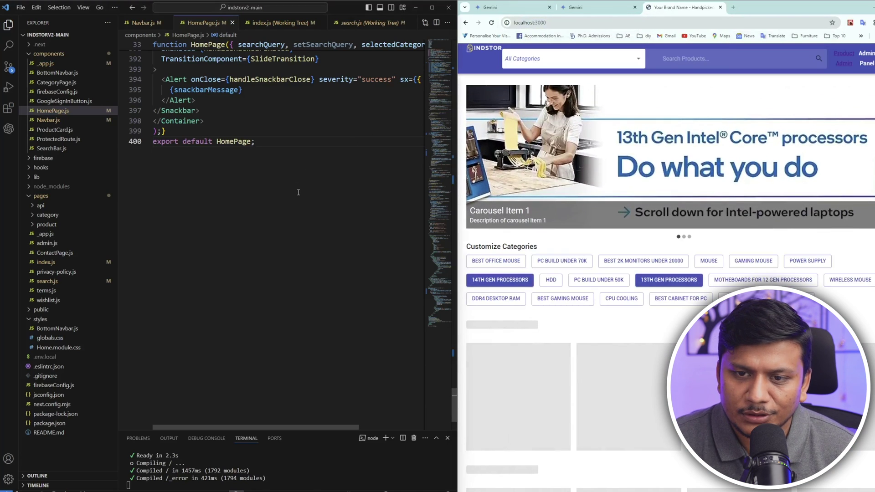
Replace all of HomePage.js with ChatGPT's revised homepage code
key("ctrl+a")
key("BackSpace")
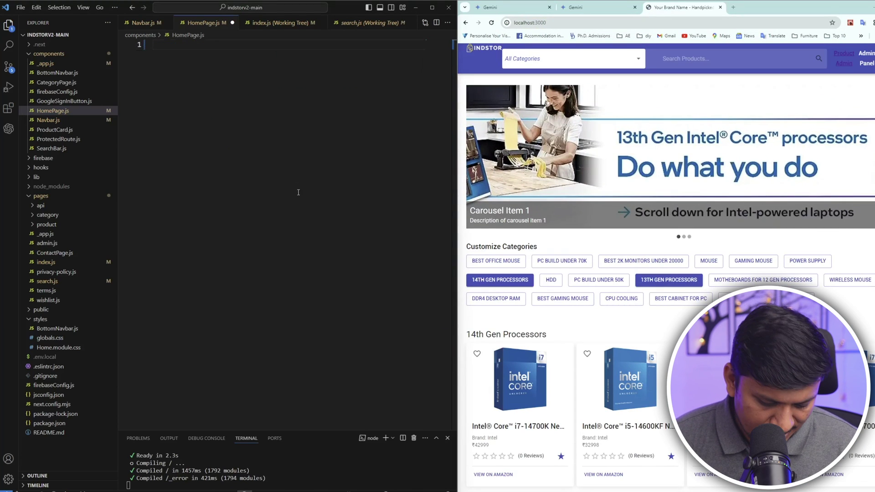
key("ctrl+v")
scroll(260, 336, "down", 2)
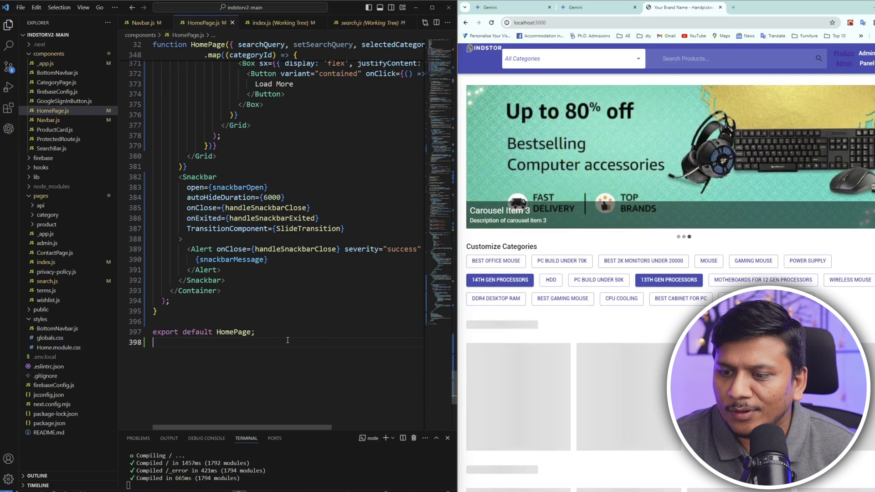
scroll(578, 244, "down", 10)
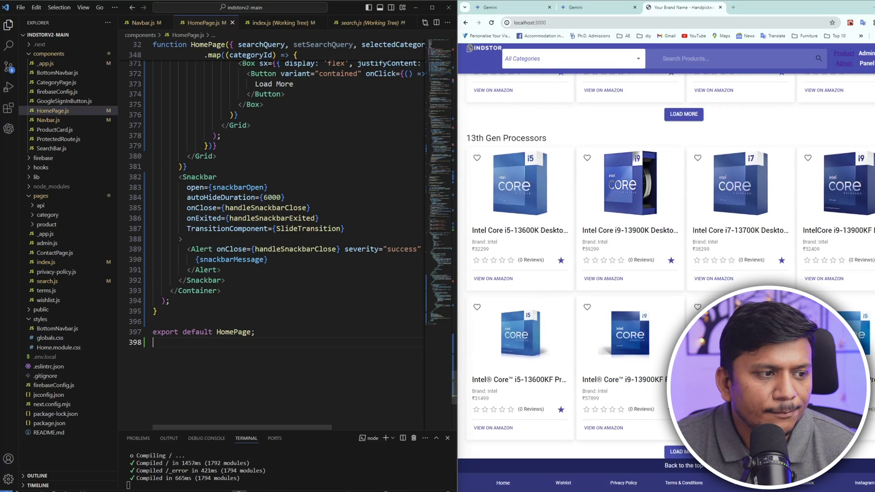
Maximize Chrome and scroll through the revised store homepage
double_click(781, 12)
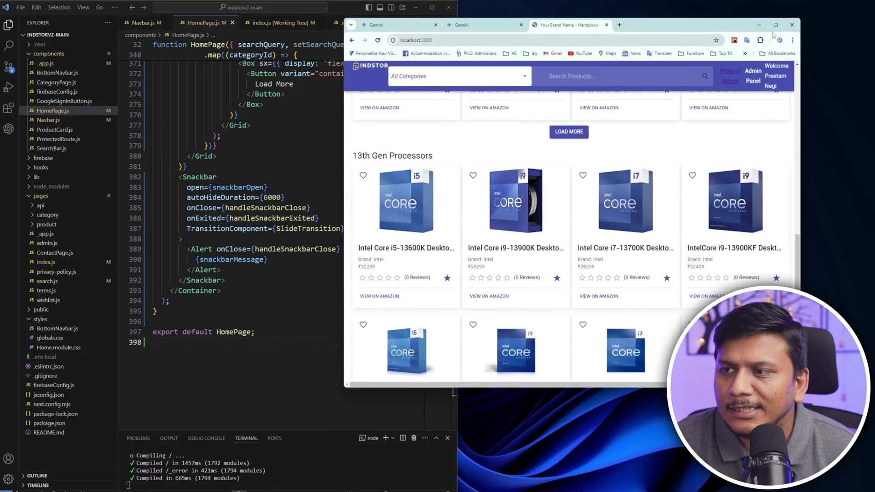
double_click(770, 24)
scroll(392, 199, "up", 4)
scroll(392, 196, "up", 10)
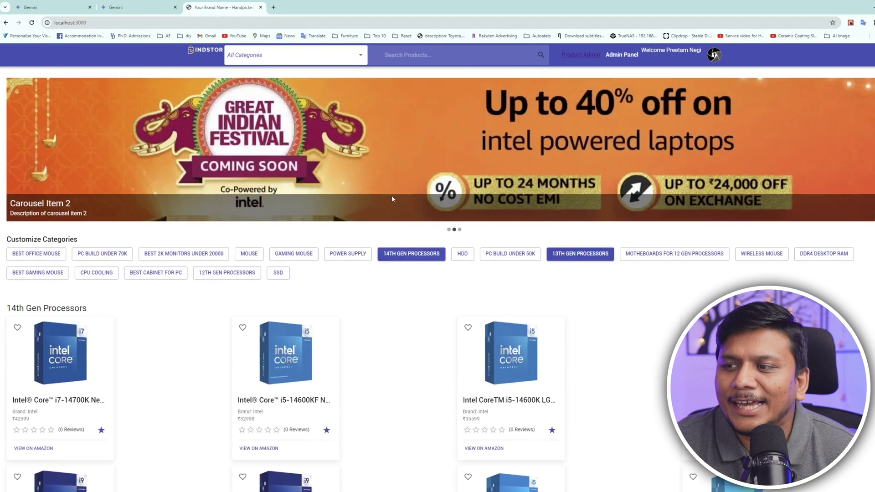
scroll(393, 196, "down", 12)
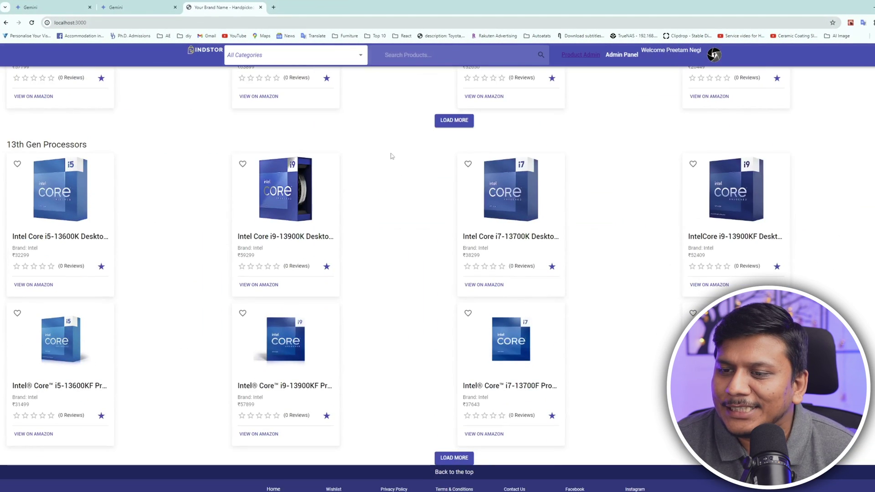
scroll(391, 156, "up", 5)
scroll(404, 197, "down", 5)
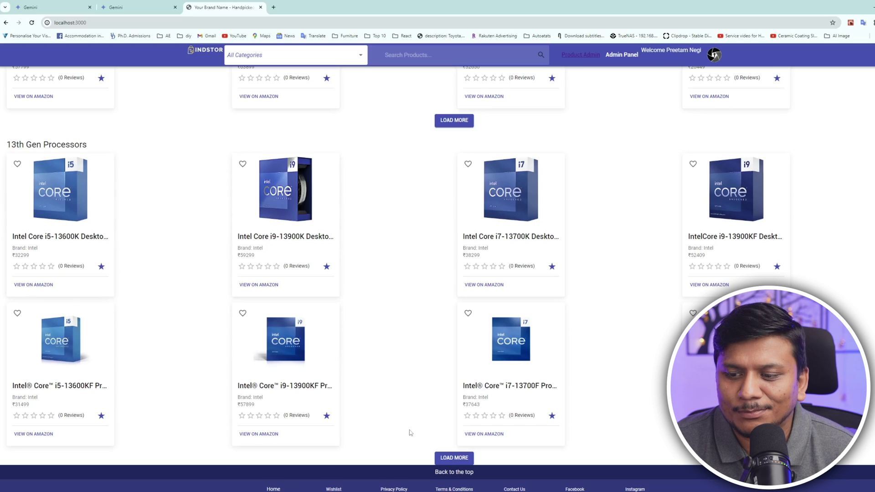
Click LOAD MORE for 13th and 14th Gen processors, then dock Chrome beside VS Code
left_click(454, 458)
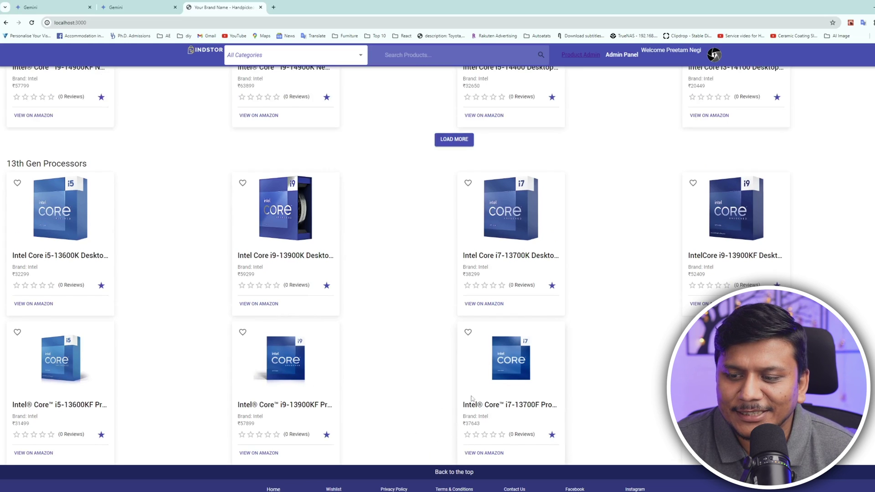
left_click(454, 139)
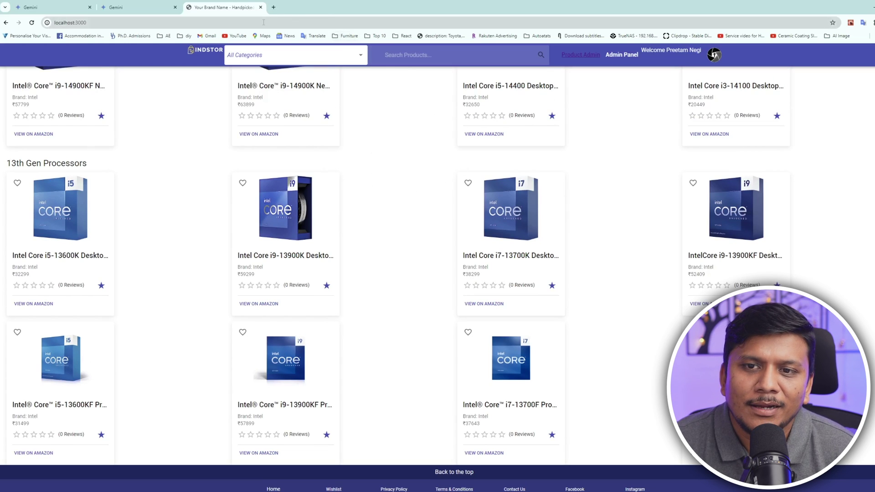
left_click_drag(339, 8, 810, 139)
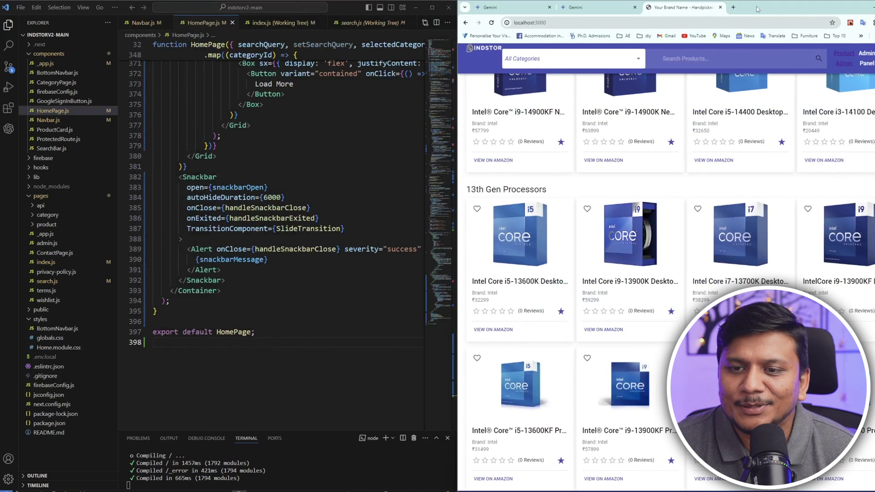
Replace HomePage.js contents with Gemini's revised code and save the file
left_click(328, 300)
key("ctrl+a")
key("Delete")
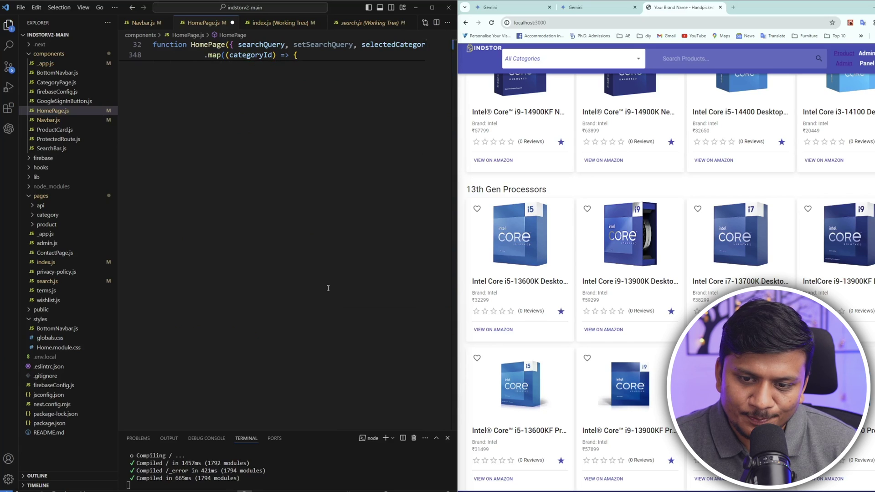
key("ctrl+v")
key("ctrl+a")
left_click(330, 270)
key("ctrl+s")
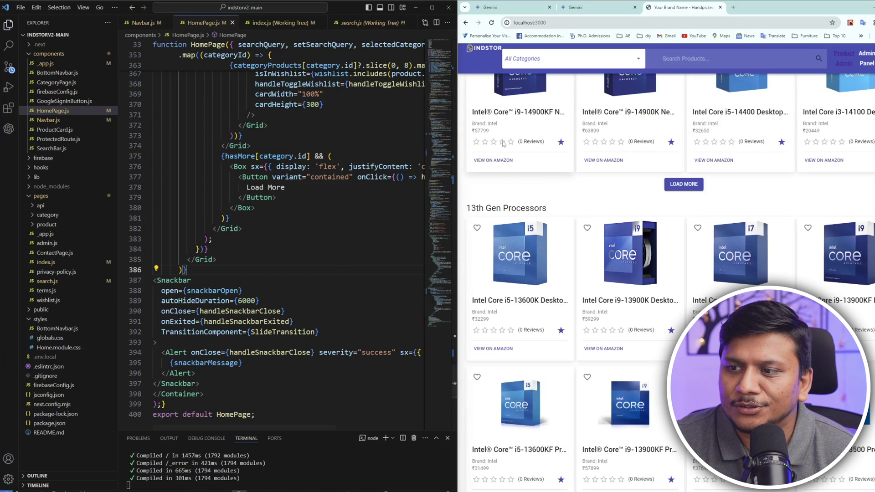
Return to the Gemini conversation showing its revised-code answer
scroll(624, 181, "up", 7)
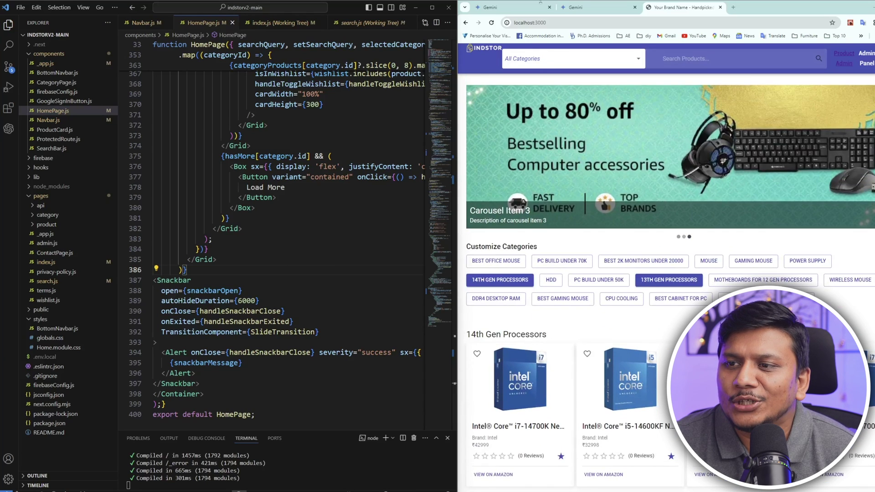
left_click(512, 8)
left_click(589, 12)
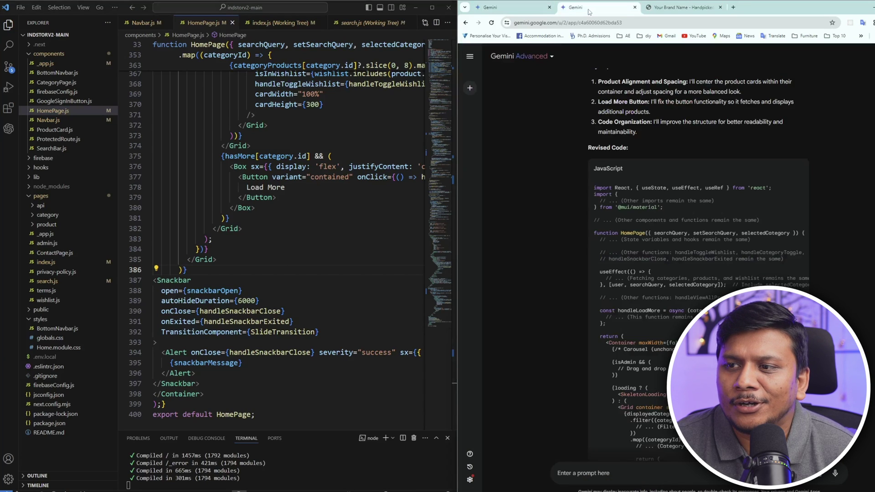
scroll(641, 121, "down", 5)
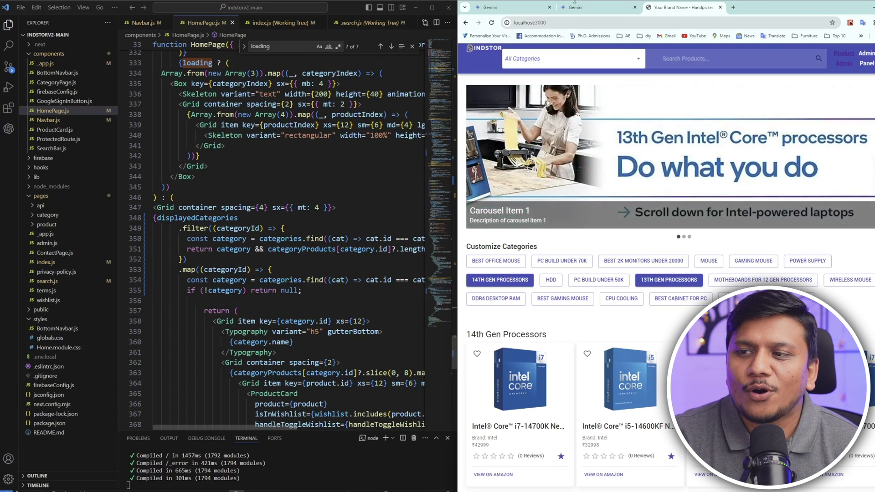
left_click(591, 13)
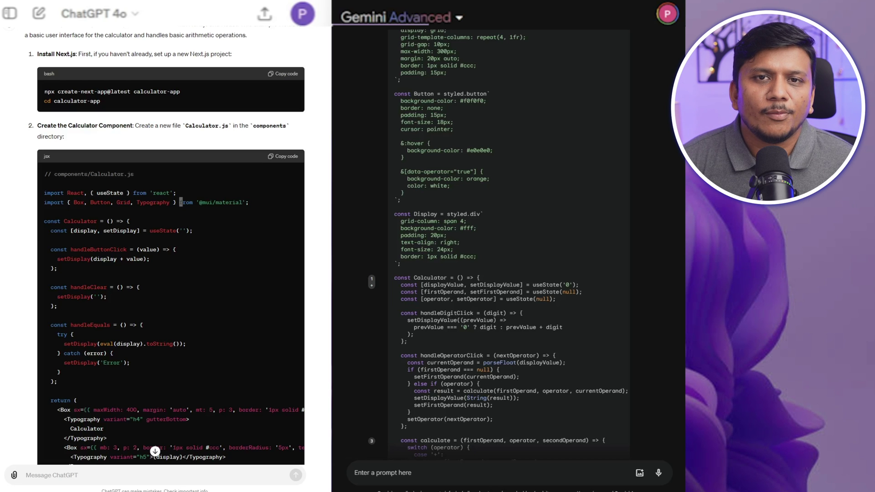
Send the new-printer Wi‑Fi connection question to both ChatGPT and Gemini
scroll(84, 244, "down", 15)
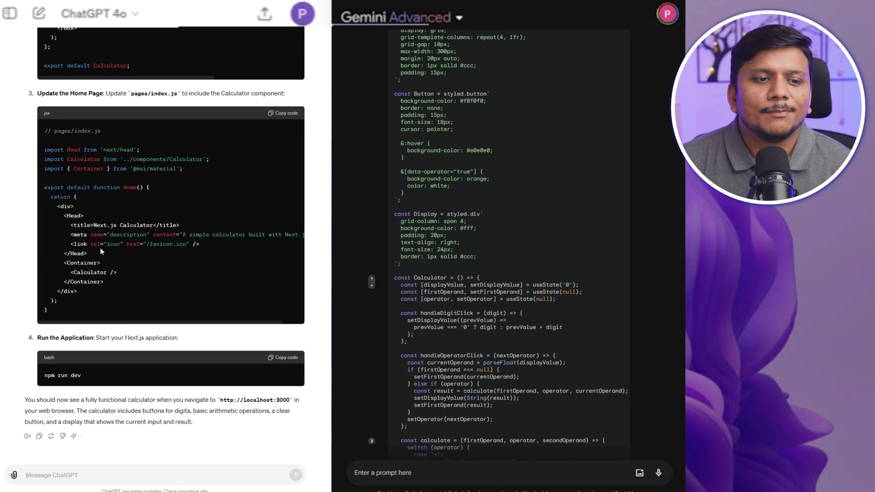
scroll(378, 241, "down", 10)
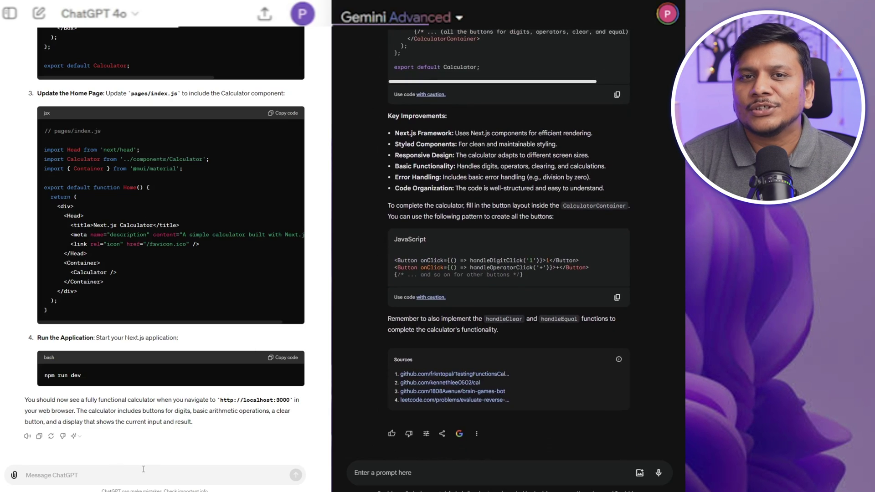
left_click(143, 469)
key("ctrl+v")
left_click(389, 479)
key("ctrl+v")
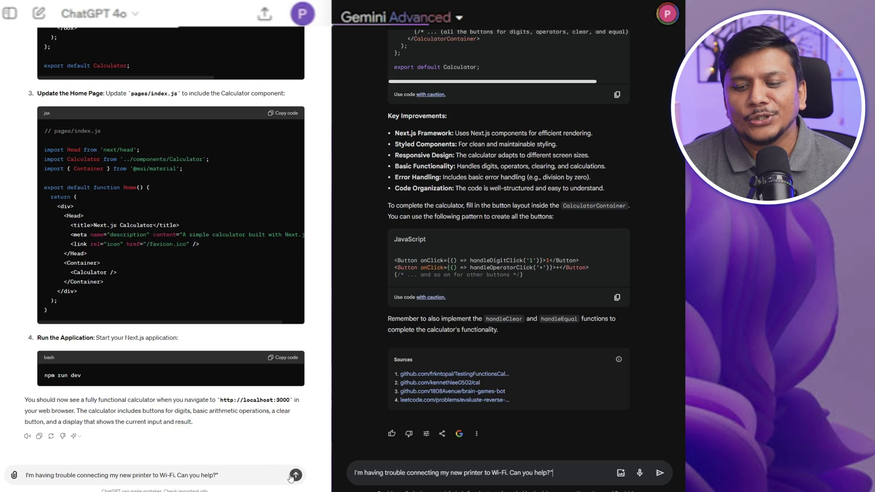
left_click(296, 475)
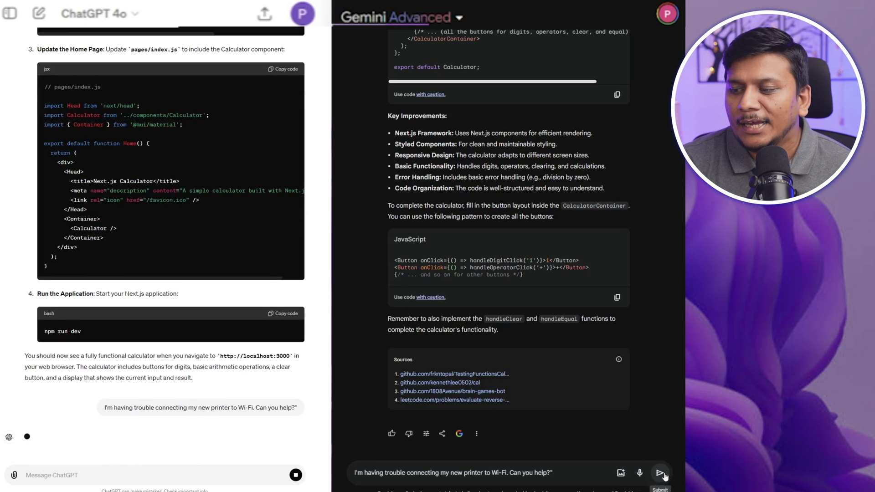
left_click(660, 473)
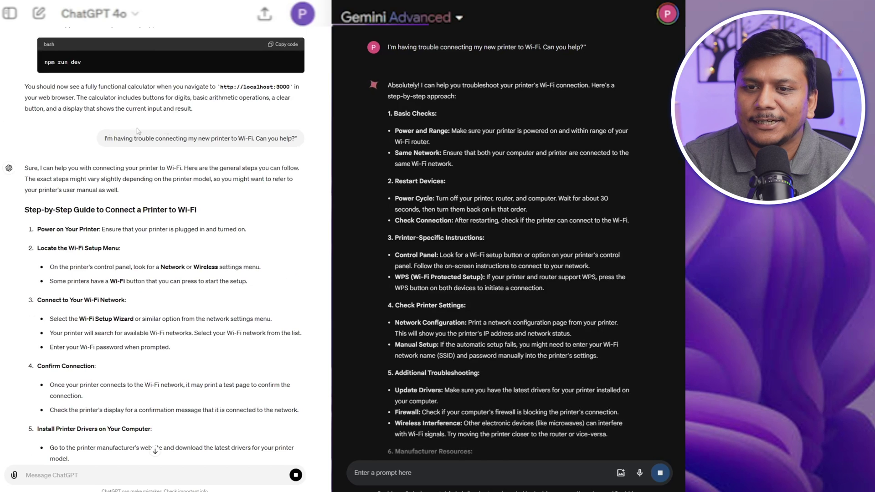
Read ChatGPT's guide steps 1–2, highlighting the Power on Your Printer and Wi‑Fi Setup Menu lines
scroll(74, 131, "down", 2)
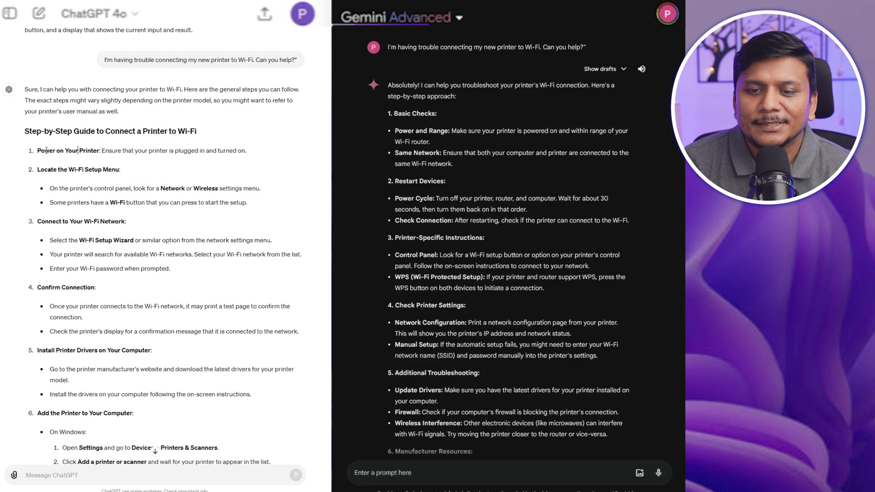
left_click_drag(38, 151, 112, 151)
left_click(173, 149)
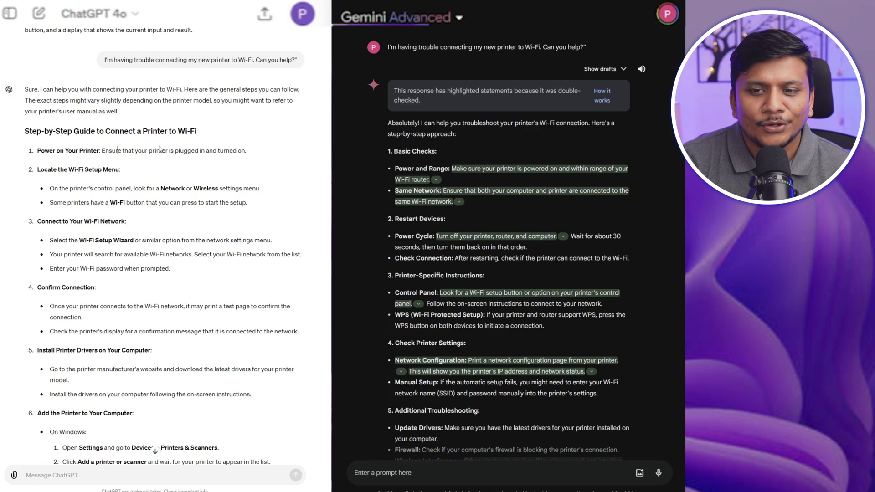
left_click_drag(138, 151, 235, 151)
left_click(195, 151)
left_click(202, 139)
double_click(54, 169)
left_click_drag(64, 169, 122, 170)
left_click_drag(50, 189, 195, 188)
left_click(148, 203)
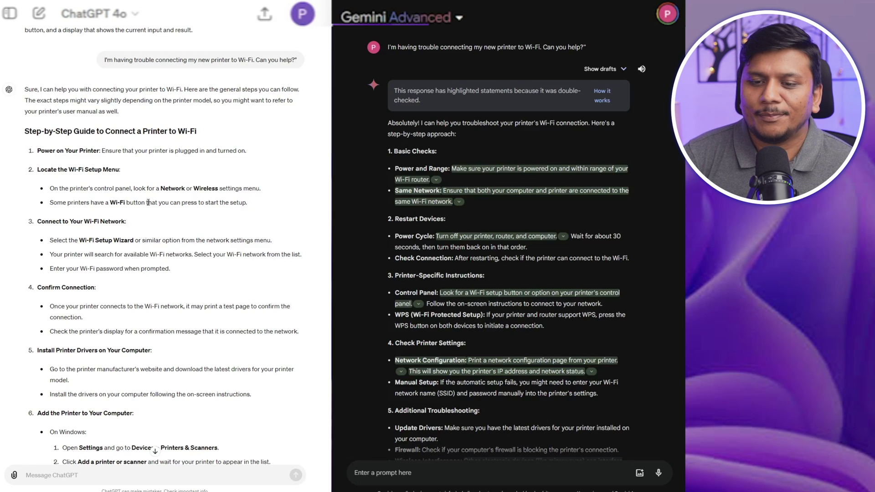
Read the Wi‑Fi Setup Wizard and test-page steps, continuing down to Troubleshooting Tips
left_click_drag(60, 241, 260, 253)
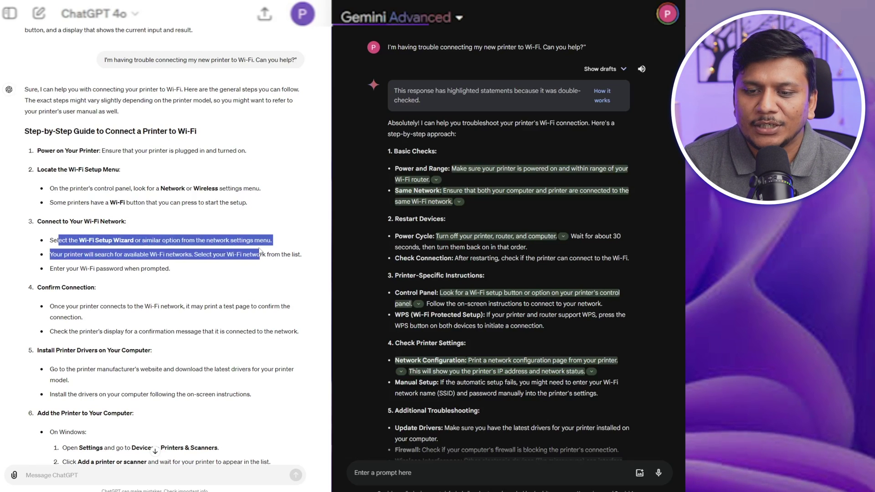
left_click_drag(54, 306, 109, 328)
left_click(109, 327)
scroll(109, 328, "down", 8)
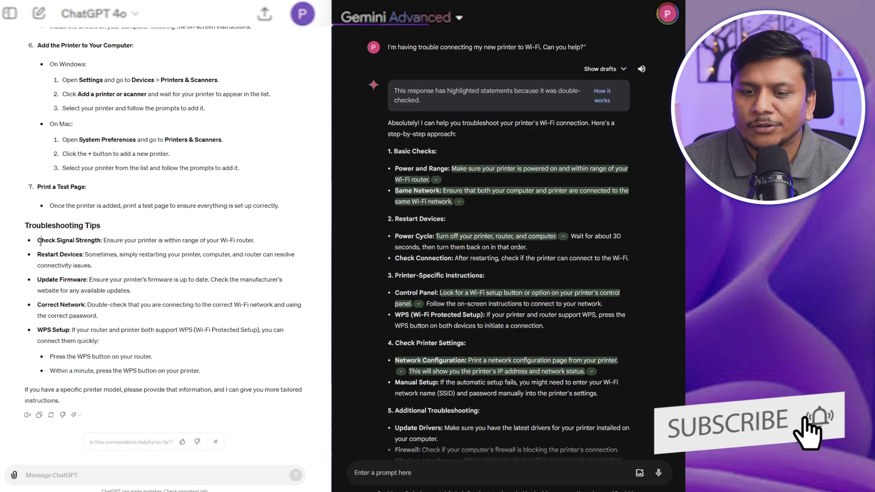
left_click_drag(40, 242, 89, 255)
left_click(441, 104)
scroll(444, 103, "down", 1)
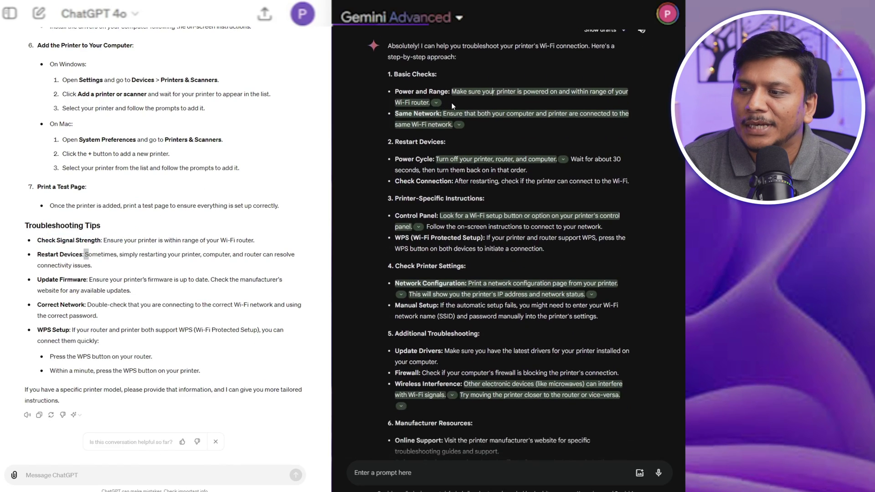
left_click_drag(405, 88, 595, 93)
left_click(463, 102)
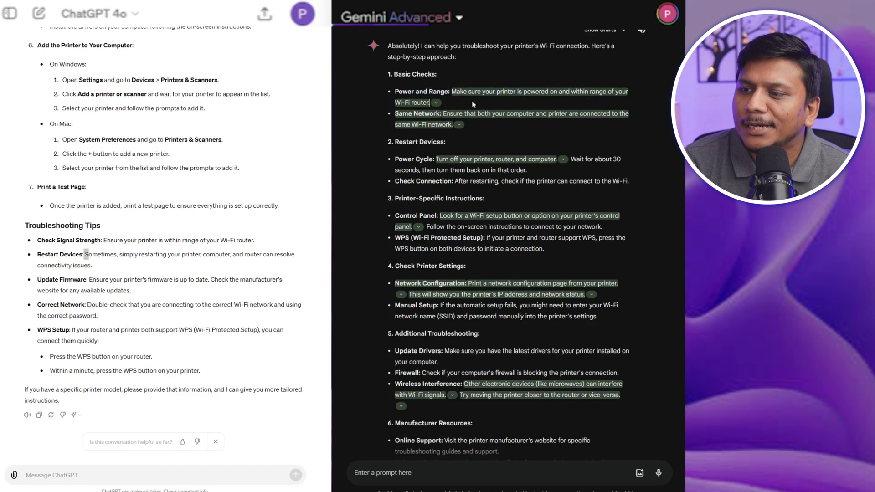
left_click_drag(399, 92, 429, 92)
left_click(474, 98)
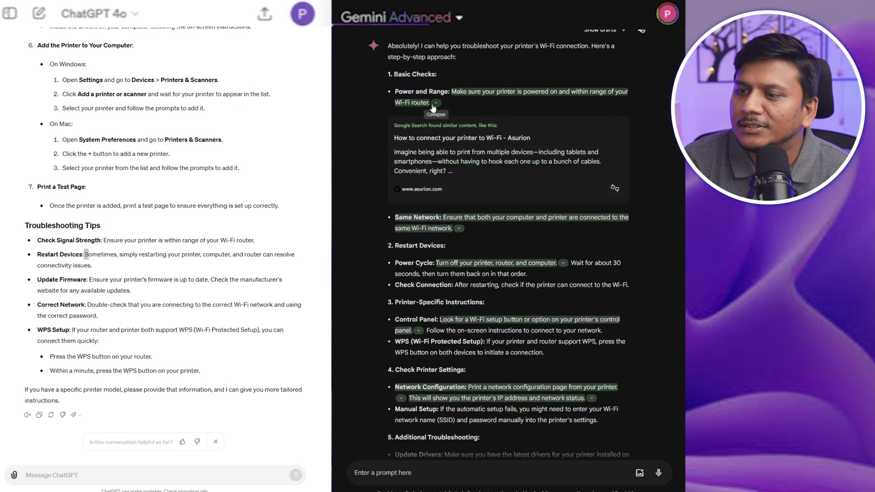
scroll(445, 121, "down", 1)
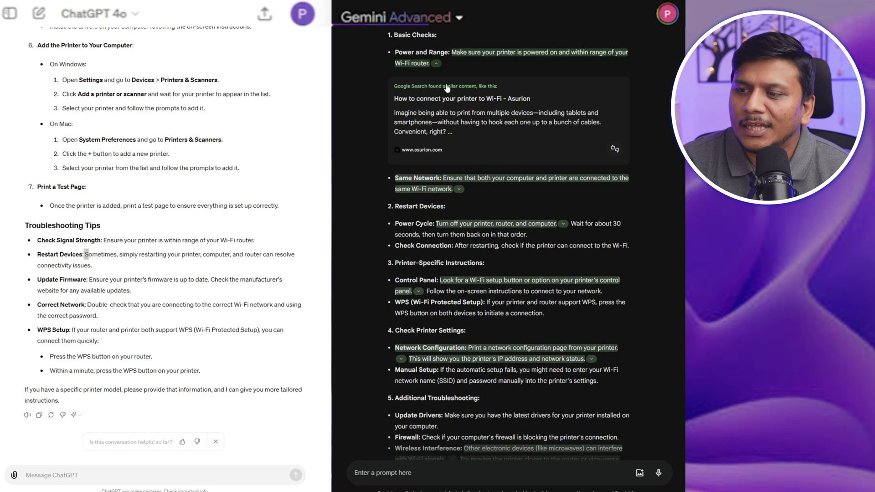
left_click(431, 148)
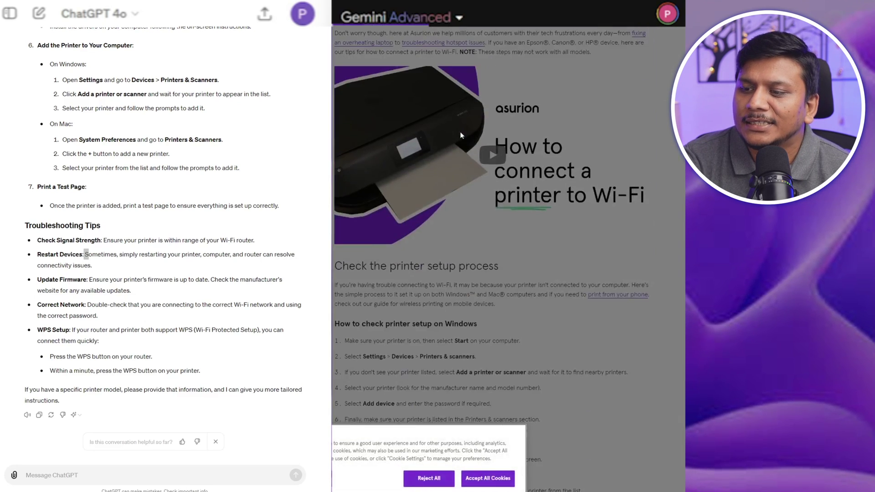
Accept Asurion's cookie prompt, then reveal the LD Products source behind Gemini's Same Network tip
left_click(488, 478)
scroll(407, 30, "down", 5)
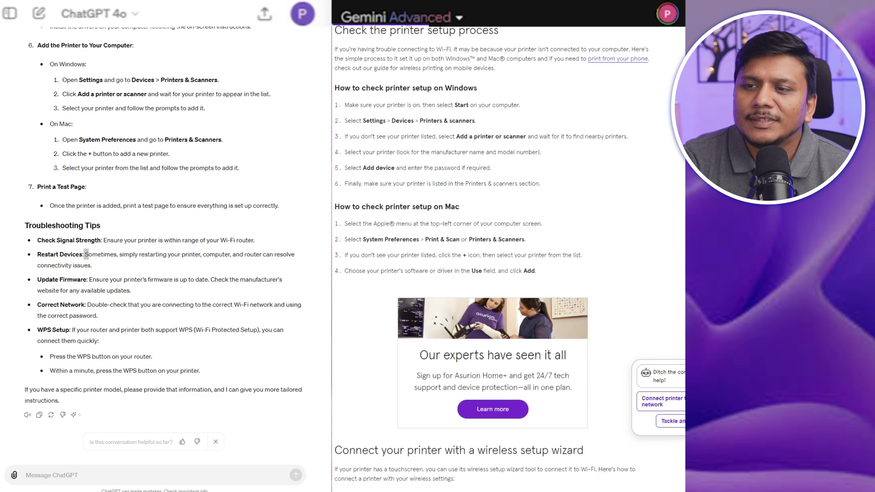
scroll(425, 87, "up", 15)
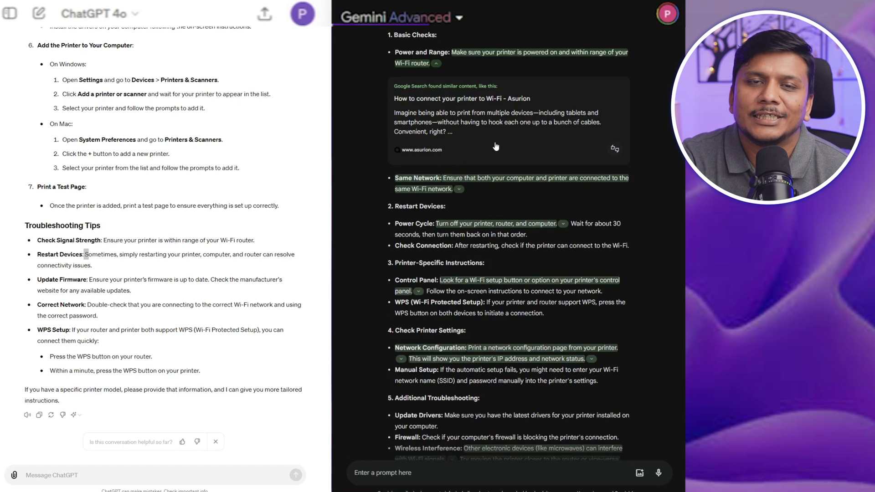
left_click(457, 190)
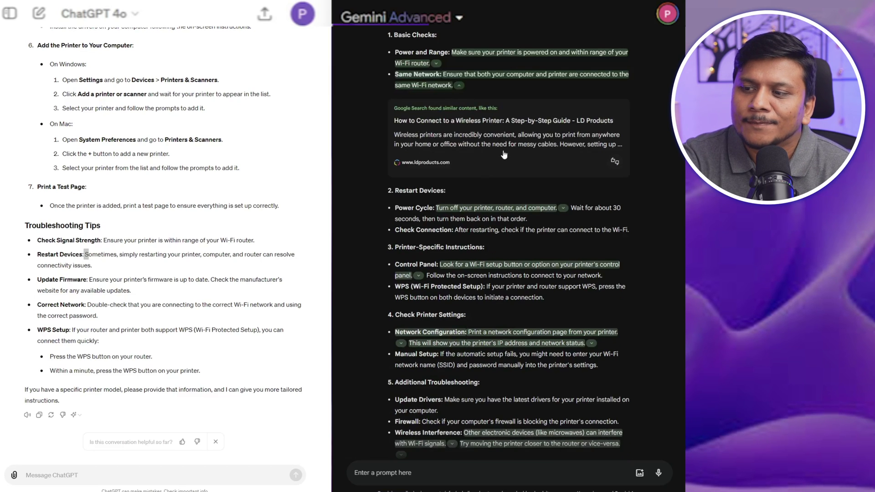
Scroll Gemini's printer answer down to its closing request for printer model, OS and error messages
scroll(441, 157, "up", 1)
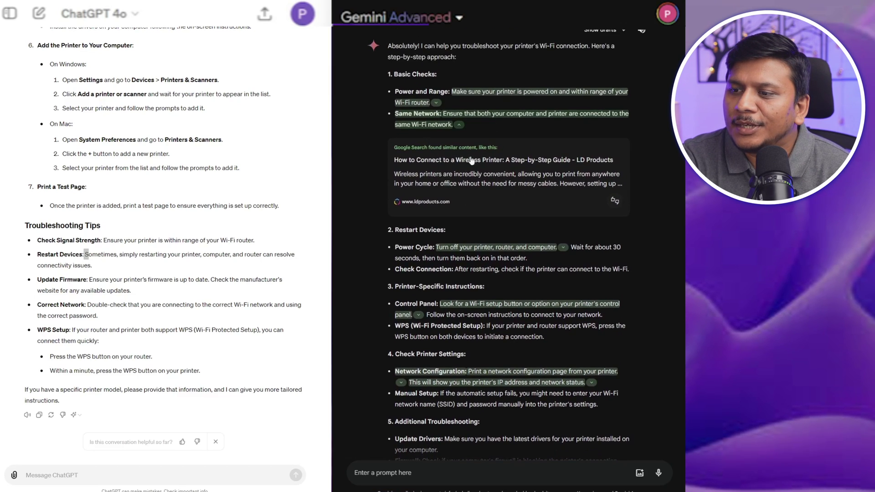
scroll(412, 256, "down", 3)
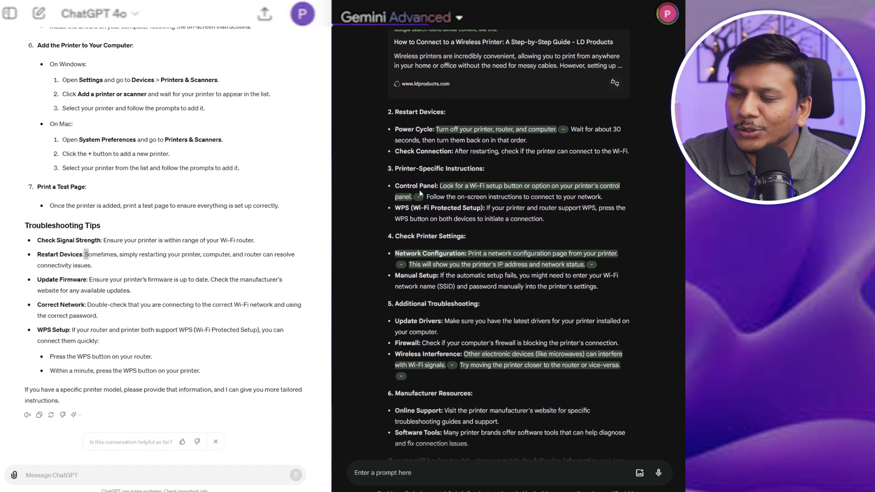
scroll(444, 212, "down", 5)
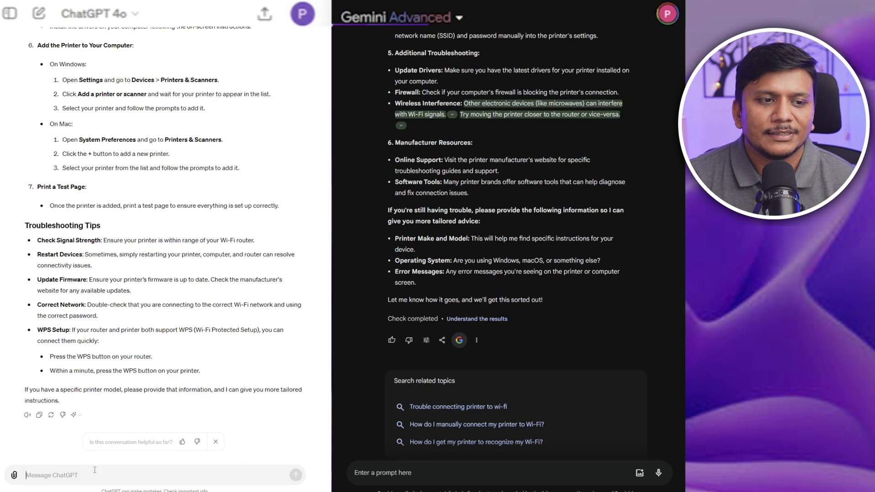
Send the AI-in-healthcare article prompt to both ChatGPT and Gemini
type("A content creator needs an article on the impact of artificial intelligence in healthcare.")
type("A content creator needs an article on the impact of artificial intelligence in healthcare:")
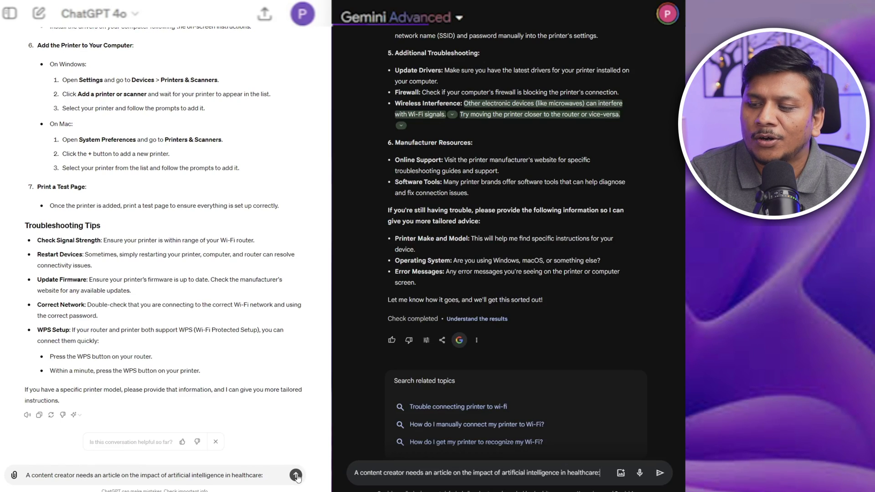
left_click(295, 475)
left_click(660, 472)
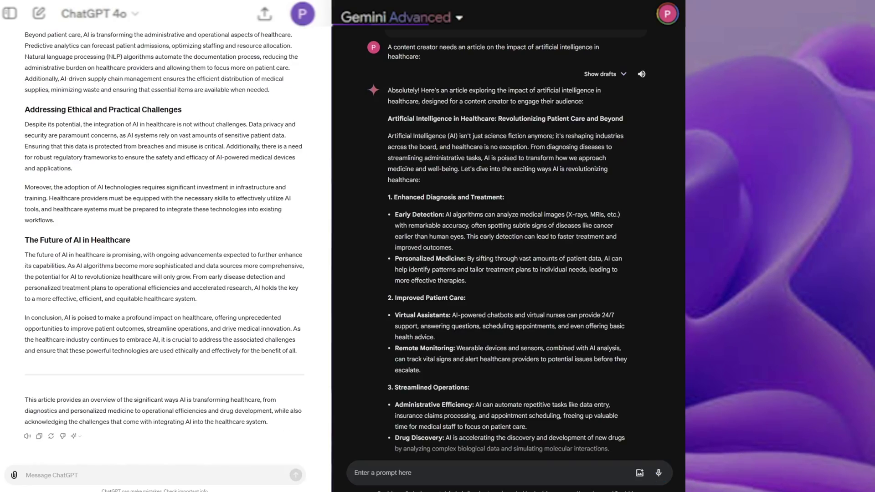
scroll(164, 228, "up", 15)
scroll(372, 145, "up", 3)
scroll(371, 144, "down", 10)
scroll(376, 138, "up", 9)
scroll(190, 132, "up", 3)
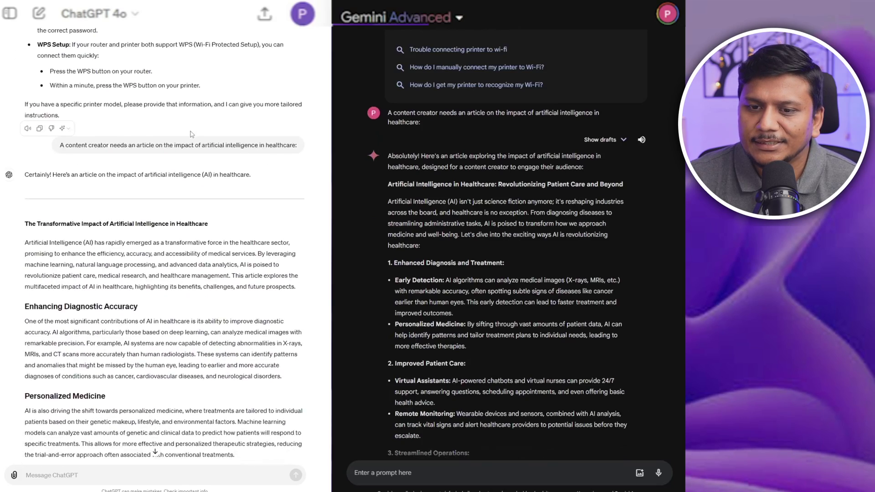
scroll(191, 182, "down", 4)
scroll(386, 120, "down", 1)
scroll(386, 120, "up", 1)
scroll(203, 121, "up", 3)
scroll(228, 146, "down", 4)
scroll(239, 159, "down", 4)
scroll(191, 146, "up", 3)
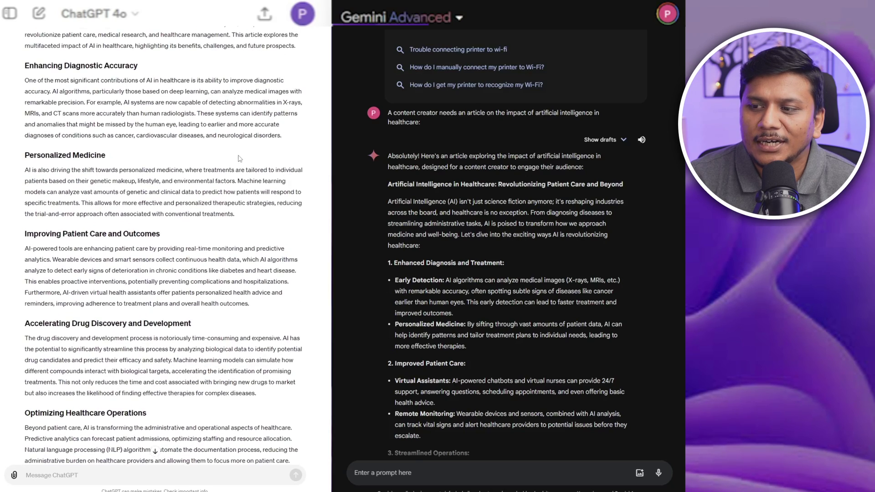
scroll(149, 136, "up", 2)
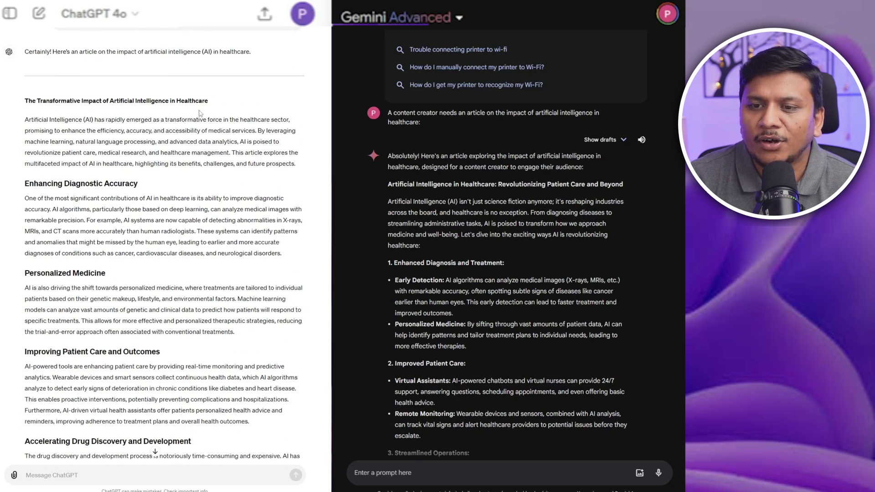
scroll(157, 70, "up", 1)
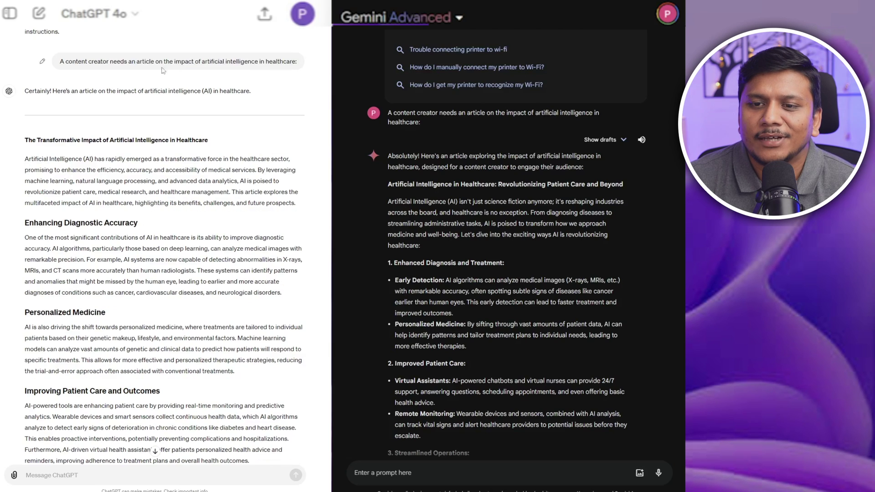
left_click_drag(128, 65, 297, 62)
scroll(175, 125, "down", 2)
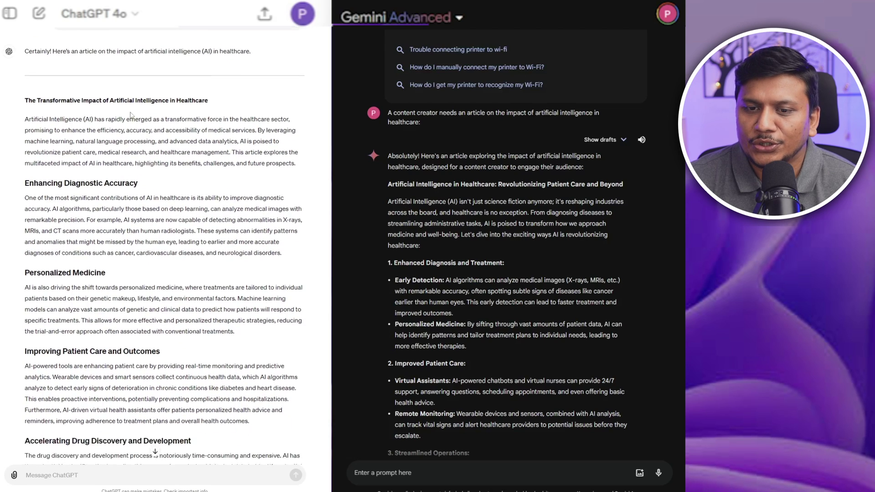
left_click_drag(28, 81, 162, 133)
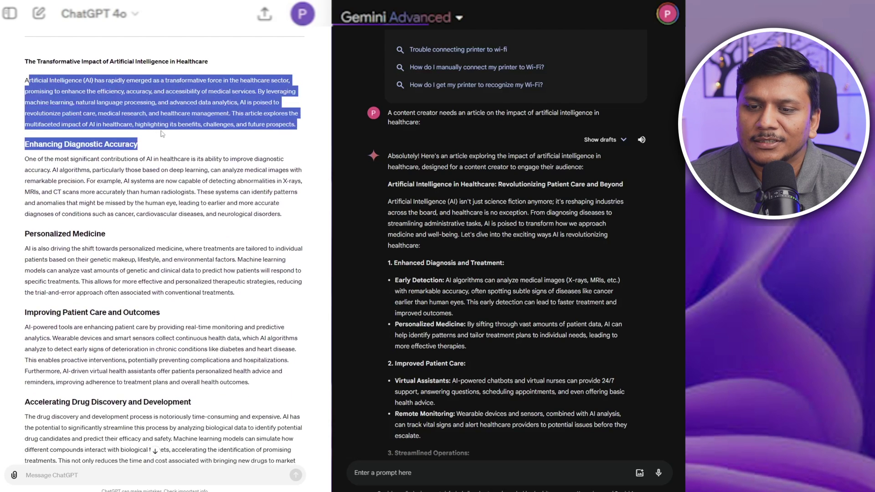
left_click(124, 133)
left_click_drag(26, 144, 99, 159)
left_click(28, 144)
left_click(34, 144)
left_click_drag(33, 144, 139, 144)
left_click(86, 181)
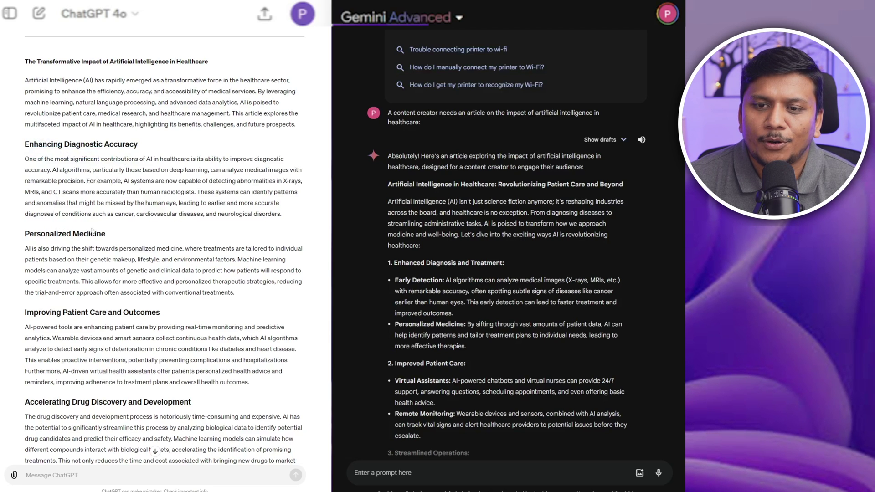
scroll(99, 230, "up", 3)
scroll(48, 172, "down", 3)
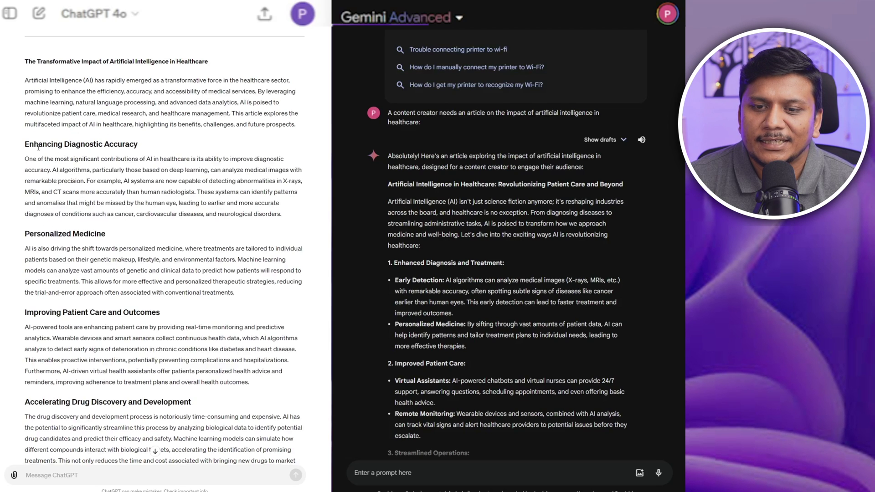
left_click_drag(38, 147, 135, 149)
left_click(105, 203)
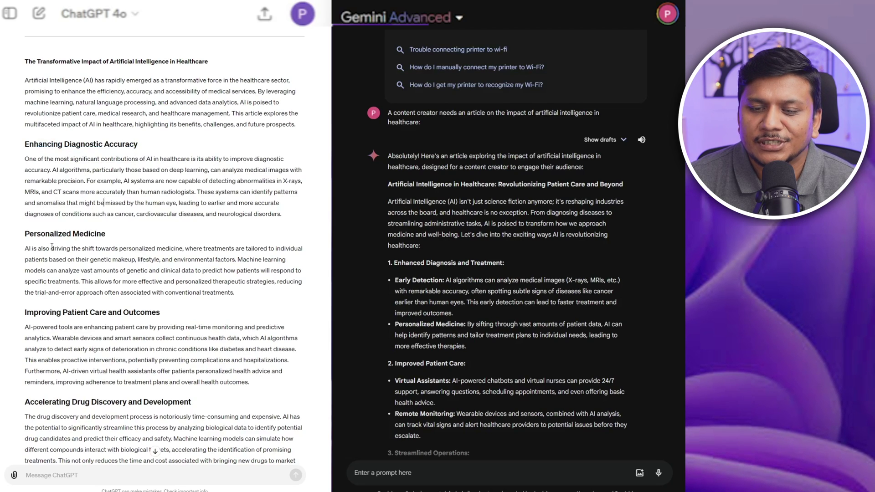
left_click_drag(30, 235, 106, 234)
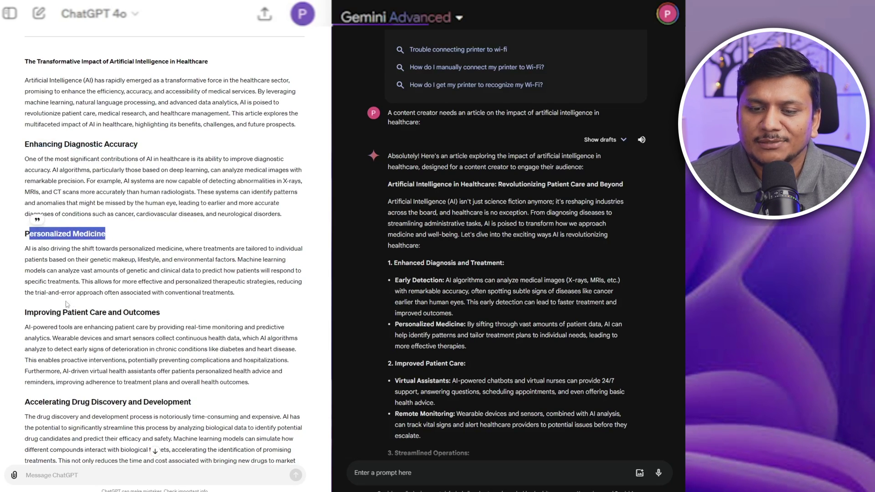
left_click_drag(34, 312, 156, 313)
scroll(160, 328, "down", 3)
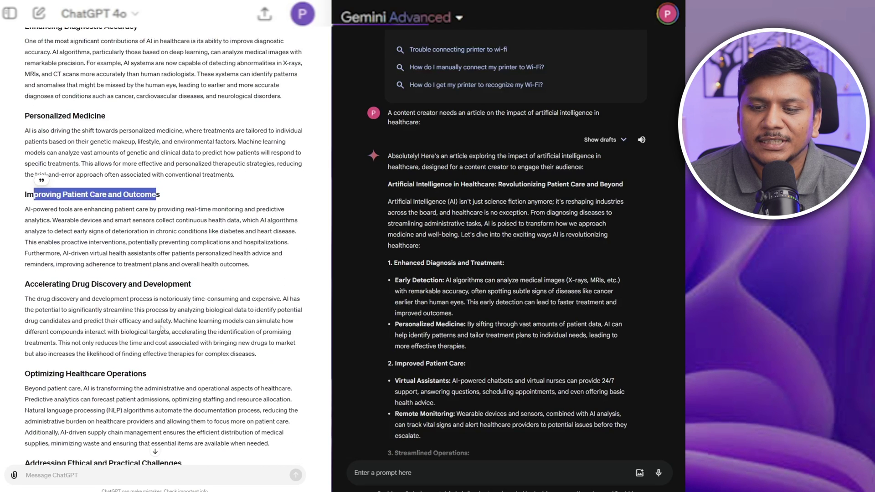
left_click_drag(34, 284, 191, 284)
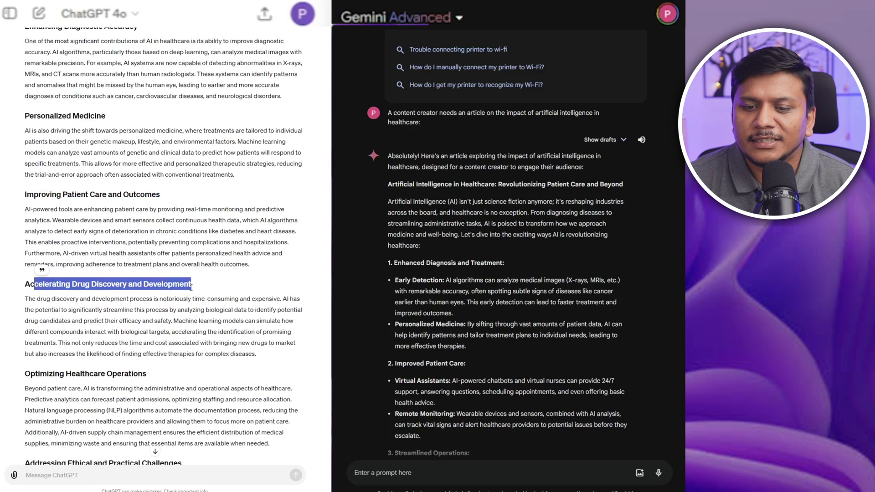
scroll(152, 277, "down", 1)
scroll(151, 276, "down", 2)
left_click_drag(49, 256, 147, 257)
scroll(144, 292, "down", 2)
left_click_drag(62, 267, 98, 267)
scroll(149, 288, "up", 3)
scroll(148, 288, "down", 6)
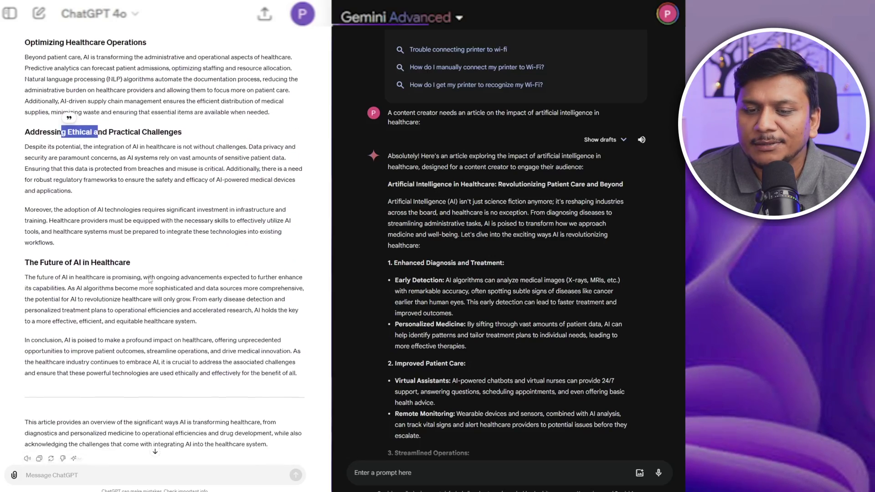
scroll(150, 276, "up", 15)
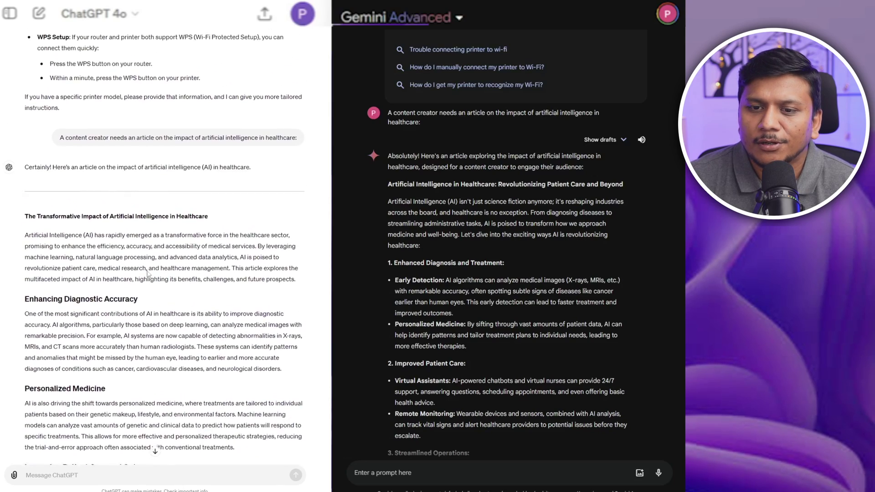
scroll(150, 267, "down", 3)
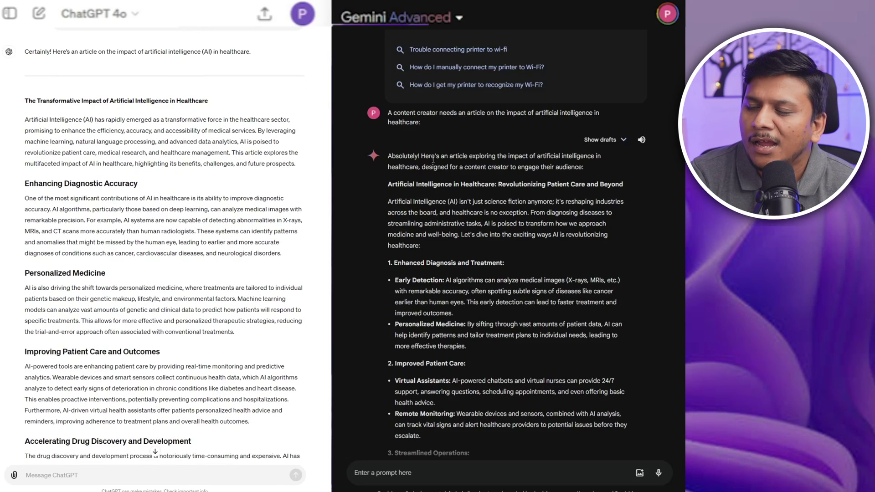
Show Gemini's alternative healthcare-article drafts and compare Drafts 2 and 3
scroll(433, 160, "down", 2)
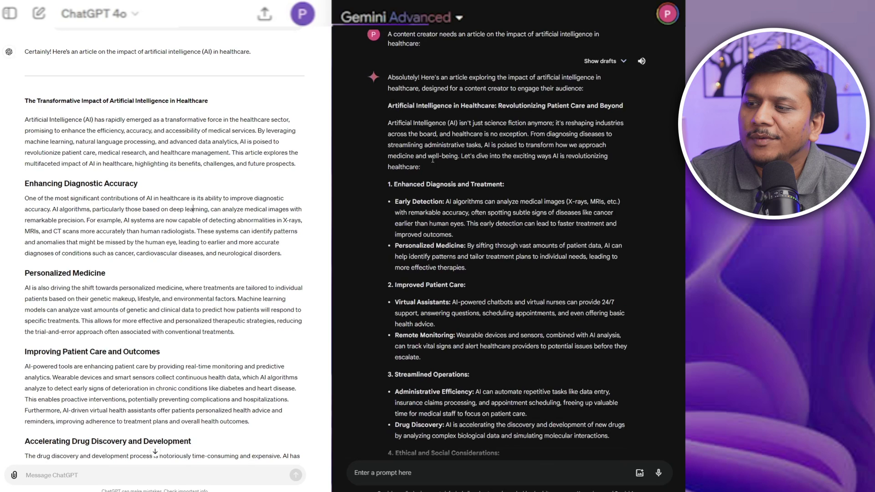
left_click(623, 62)
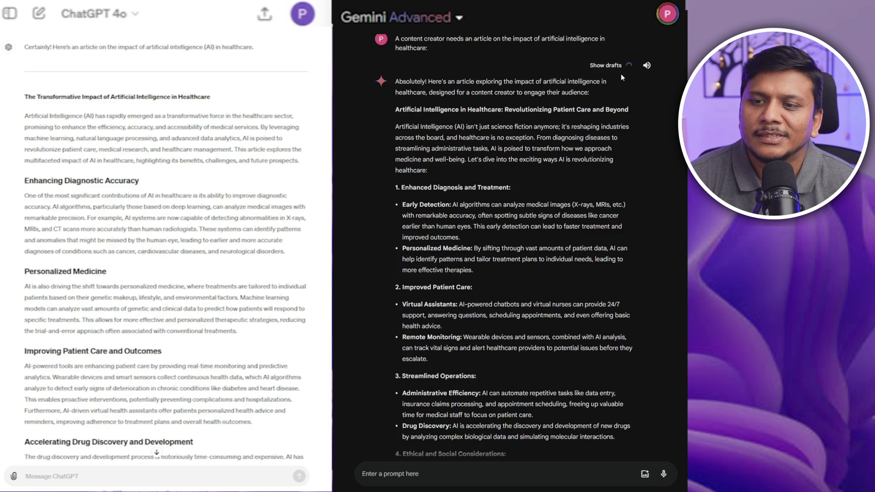
left_click(616, 67)
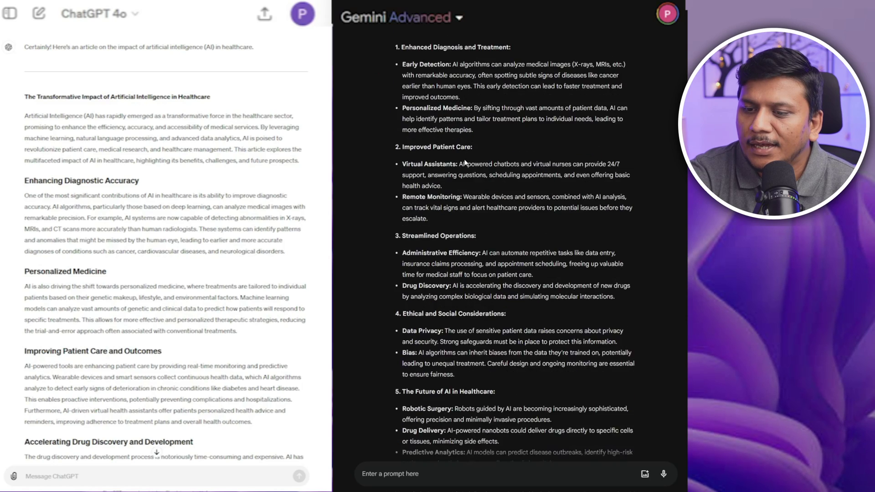
scroll(518, 211, "up", 3)
left_click(518, 211)
scroll(520, 206, "down", 3)
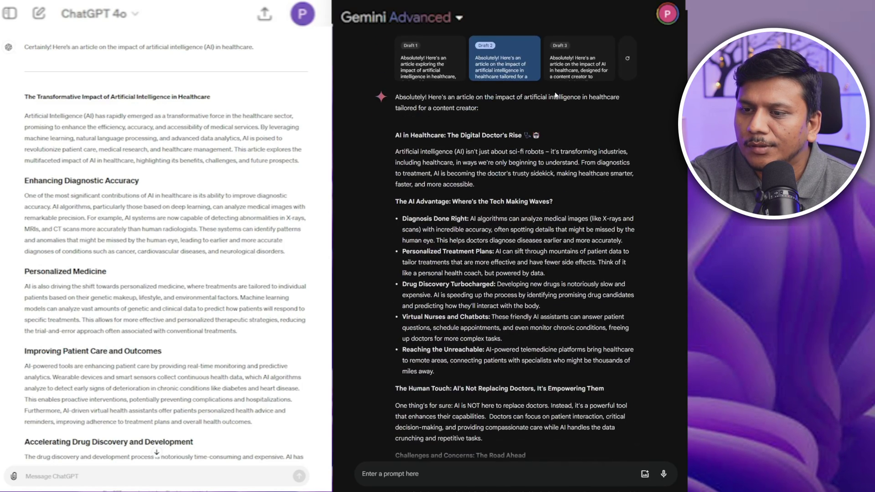
left_click(582, 76)
left_click(506, 64)
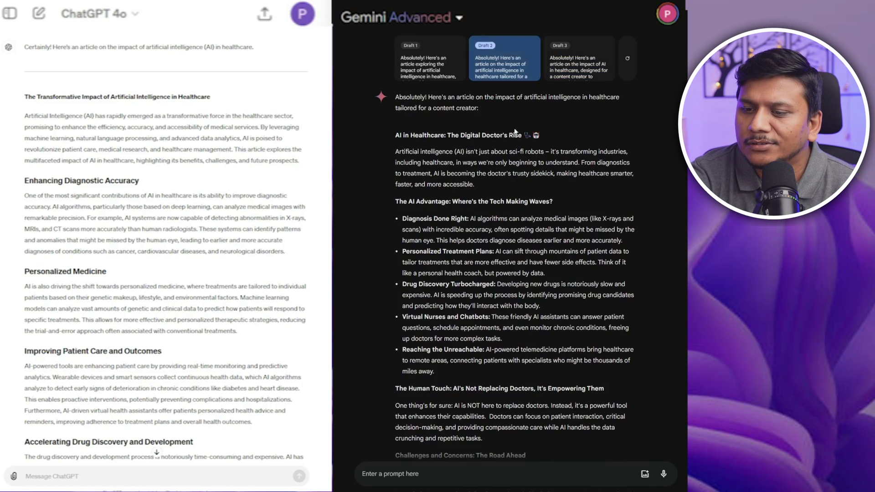
Browse another draft, then bring up the Modify response options for length or tone
scroll(564, 219, "down", 10)
scroll(562, 212, "up", 10)
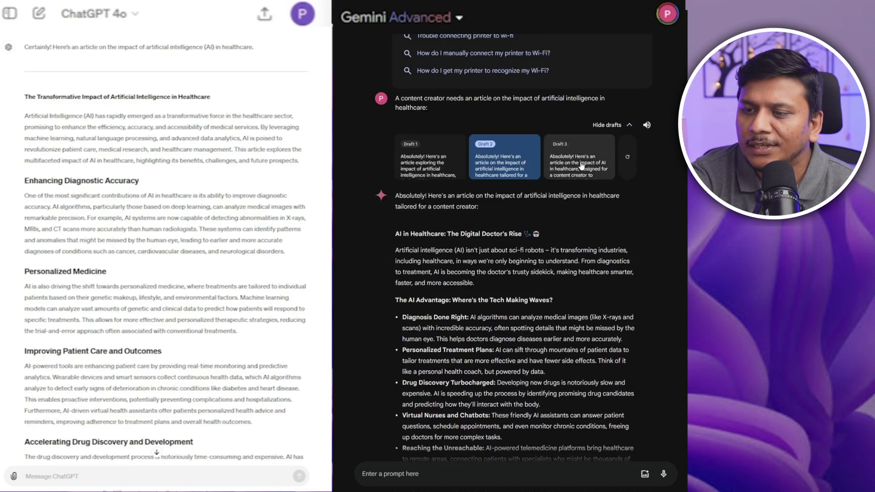
left_click(579, 155)
scroll(491, 194, "down", 5)
scroll(491, 194, "down", 2)
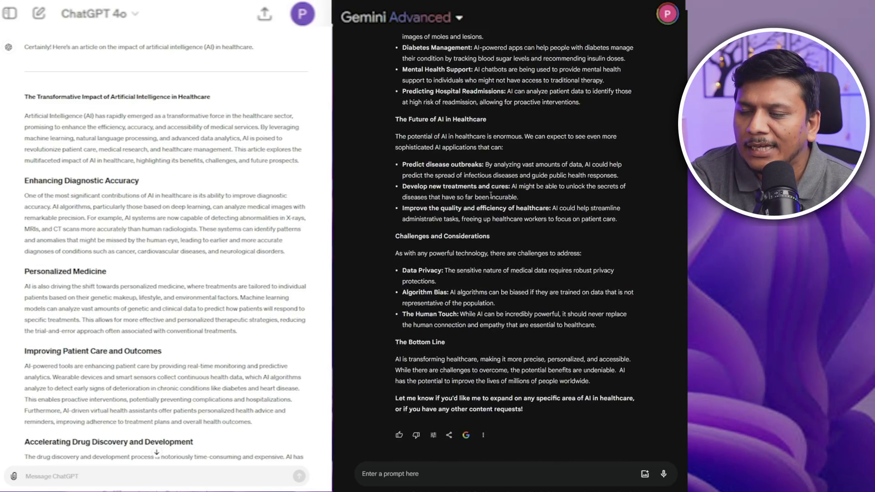
scroll(492, 197, "up", 6)
scroll(491, 199, "up", 5)
scroll(491, 199, "down", 10)
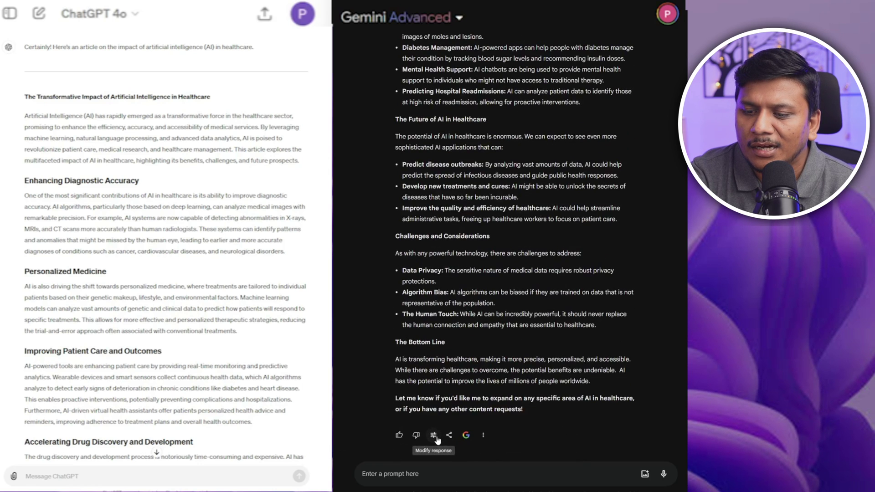
left_click(436, 436)
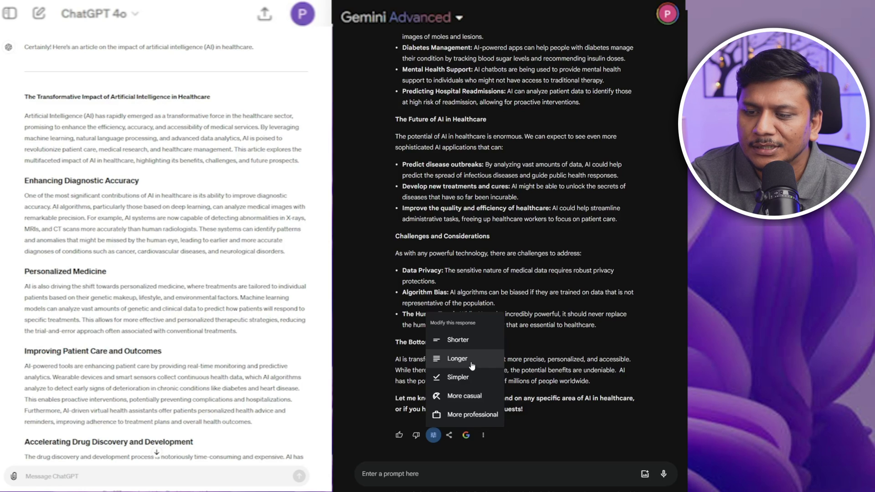
Make Gemini's healthcare article Longer and scroll through the 'Reimagining the Future of Healthcare' draft
left_click(457, 359)
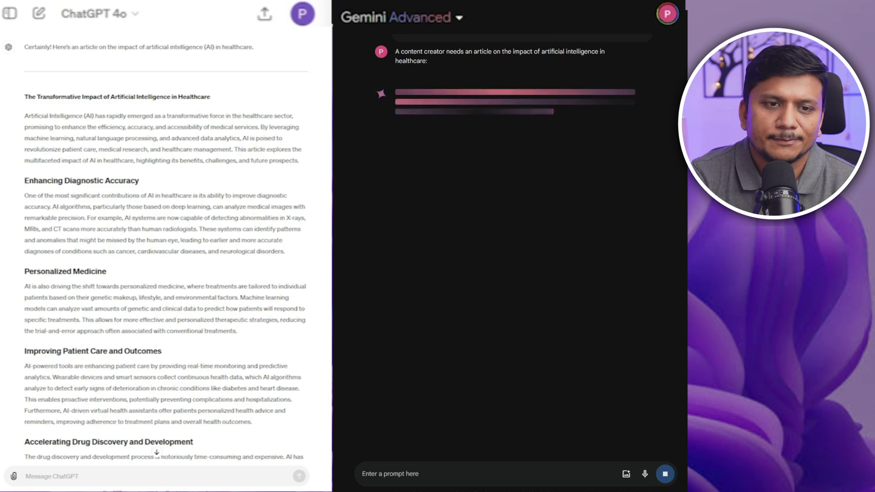
scroll(371, 138, "down", 2)
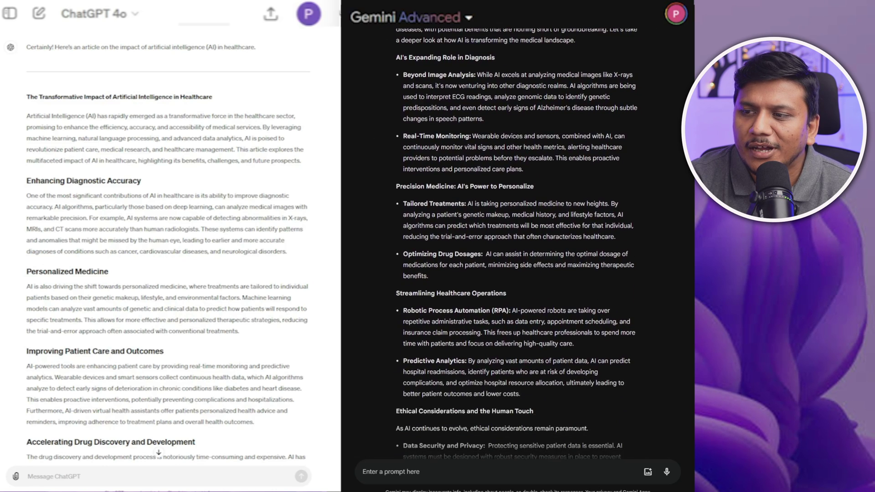
scroll(435, 139, "down", 6)
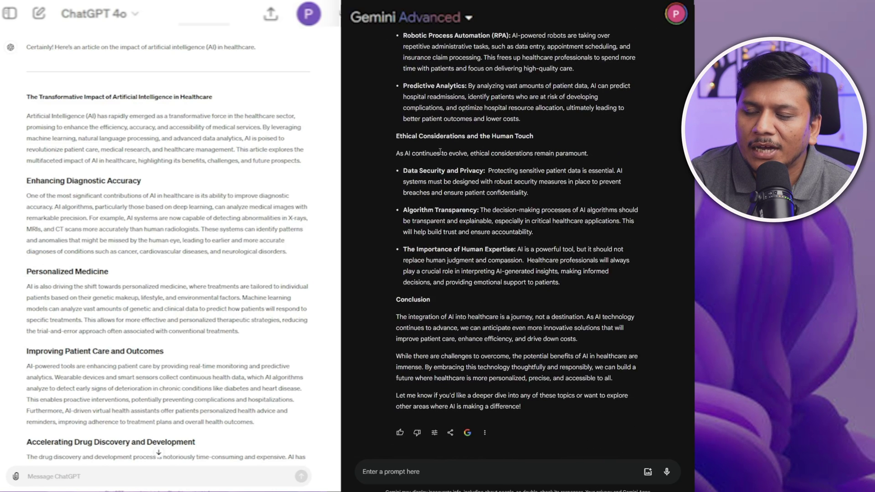
scroll(462, 180, "up", 6)
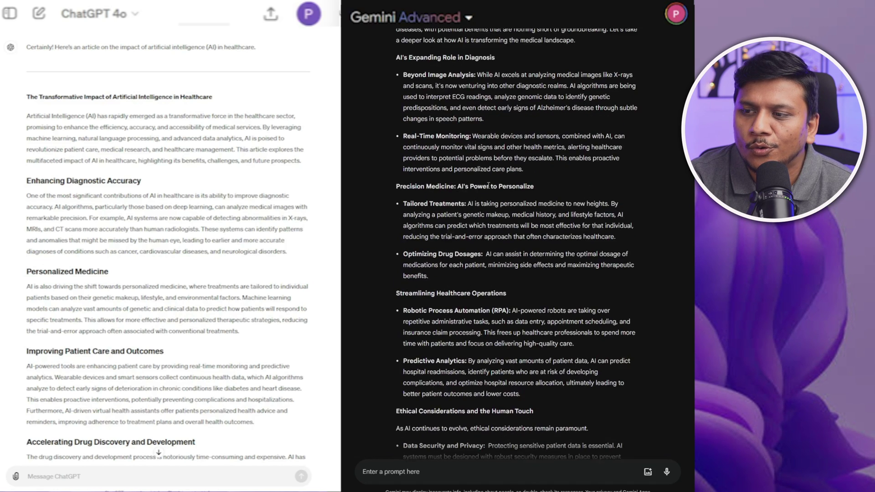
scroll(459, 191, "up", 4)
scroll(458, 191, "down", 4)
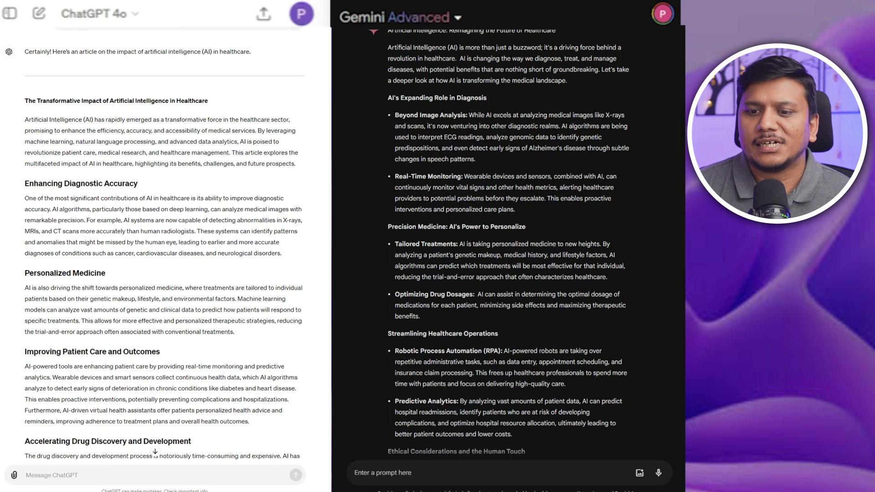
scroll(178, 185, "down", 10)
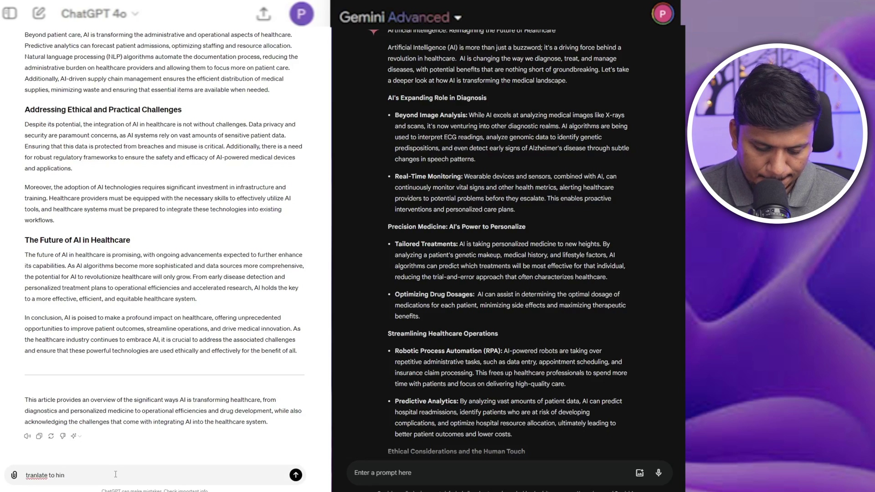
Send the 'translate to hindi' request with the approval letter to both Gemini and ChatGPT
type("Dear Mr. Lopez, we are pleased to inform you that your application has been approved. Please find the attached documents for your review. We look forward to your feedback. Best regards, The Team.")
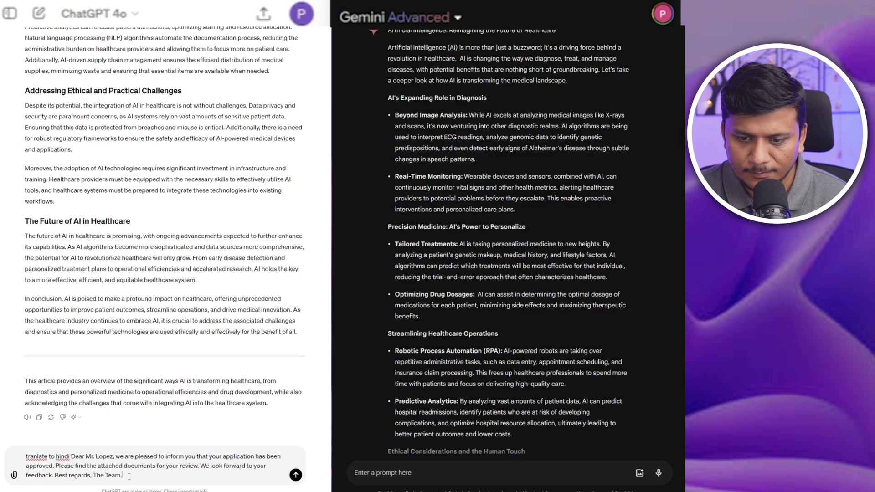
key("ctrl+a")
key("ctrl+c")
left_click(438, 471)
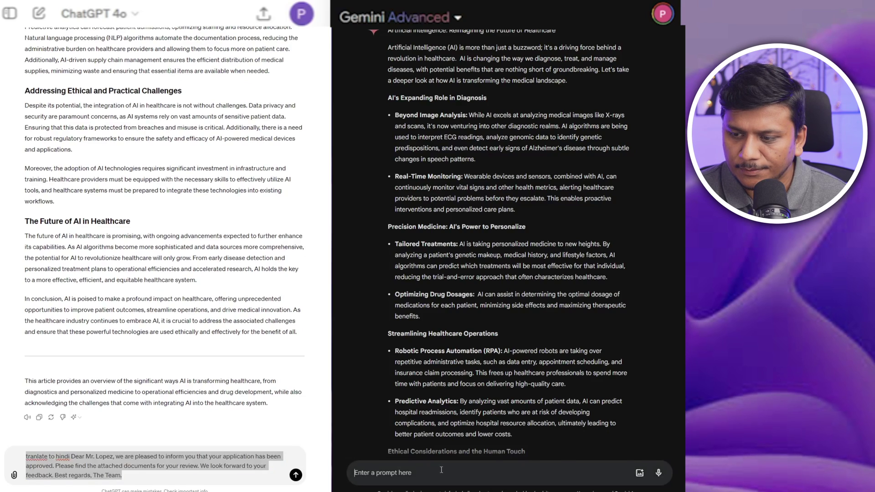
key("ctrl+v")
key("Return")
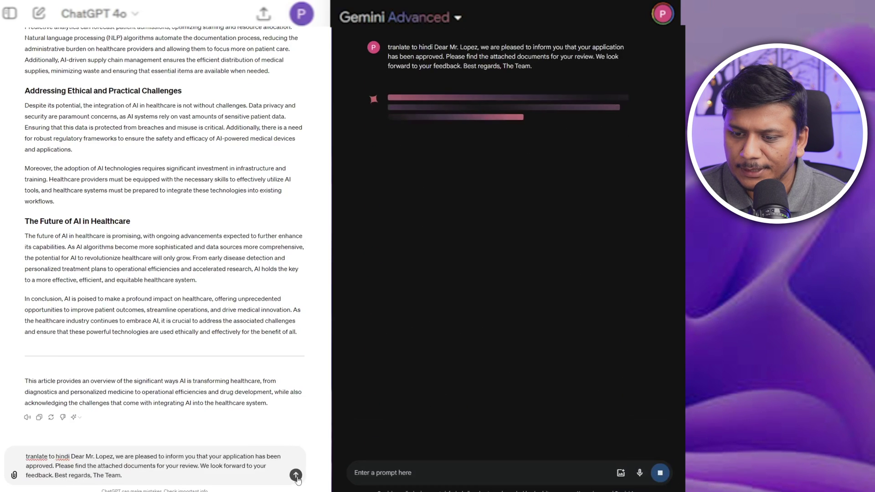
left_click(296, 474)
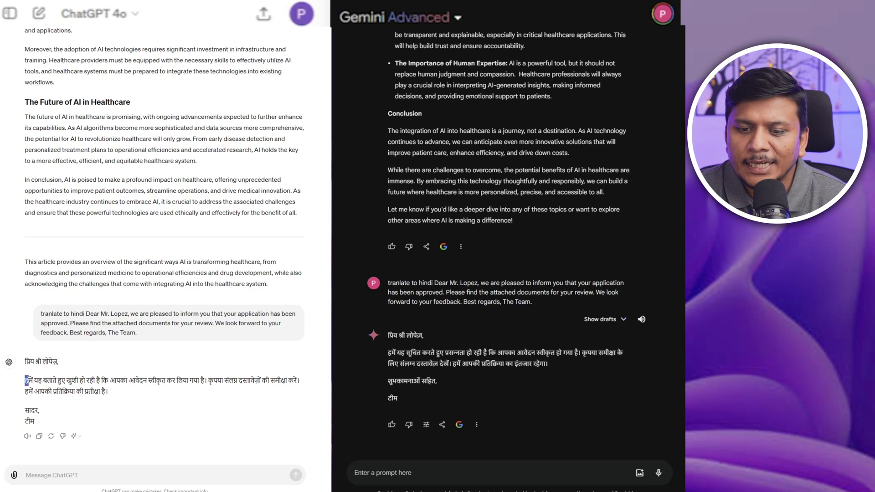
Highlight the first and second Hindi lines of ChatGPT's approval letter
left_click_drag(25, 380, 93, 380)
left_click(26, 384)
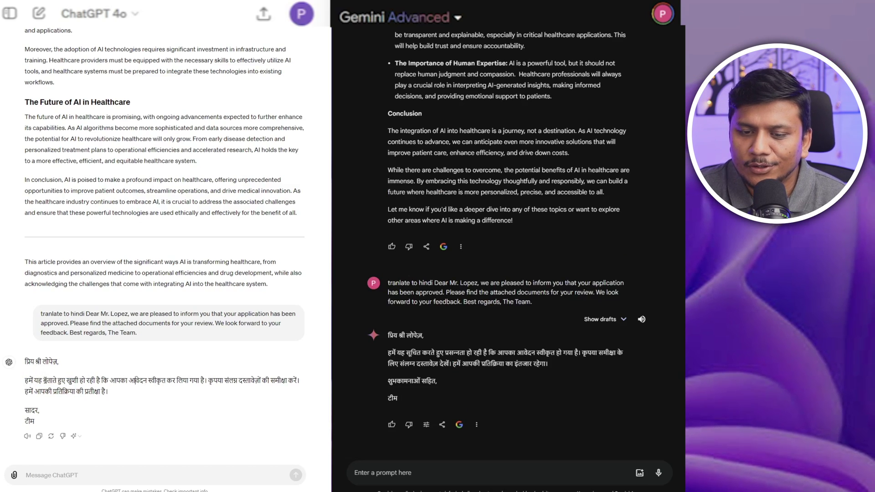
mouse_move(25, 380)
left_mouse_down()
mouse_move(62, 381)
mouse_move(42, 380)
left_mouse_up()
left_click(59, 381)
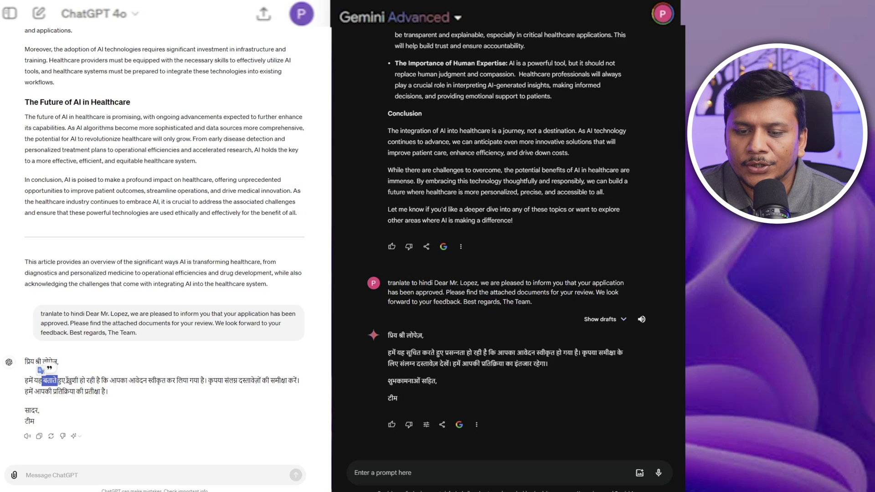
Highlight Gemini's matching Hindi sentence, starting from 'सूचित', to compare it with ChatGPT's
left_click(407, 353)
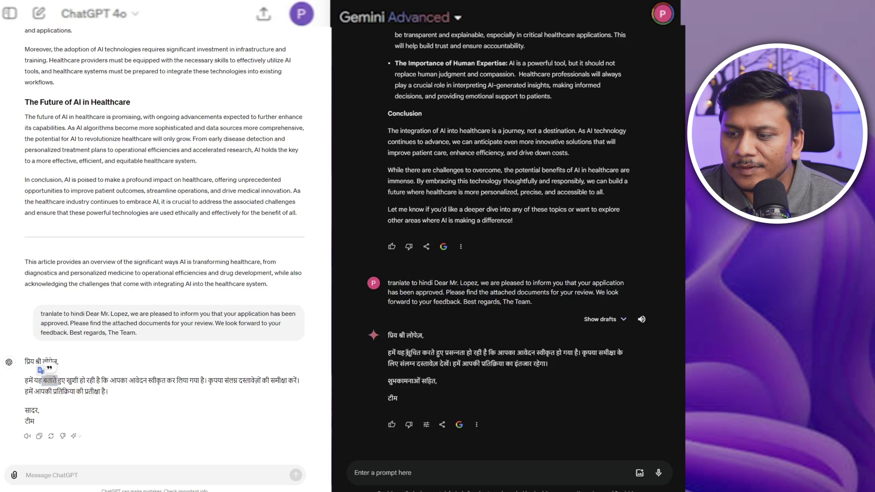
left_click_drag(407, 352, 422, 351)
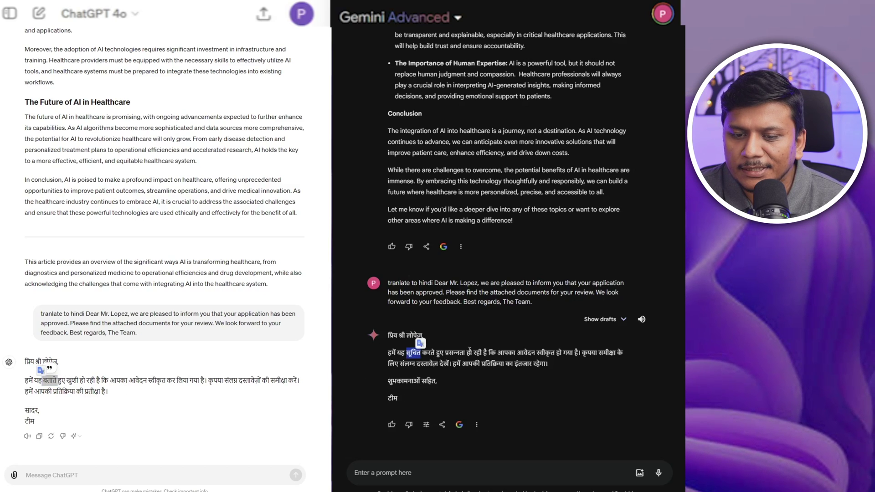
left_click_drag(448, 353, 510, 353)
left_click_drag(411, 353, 594, 363)
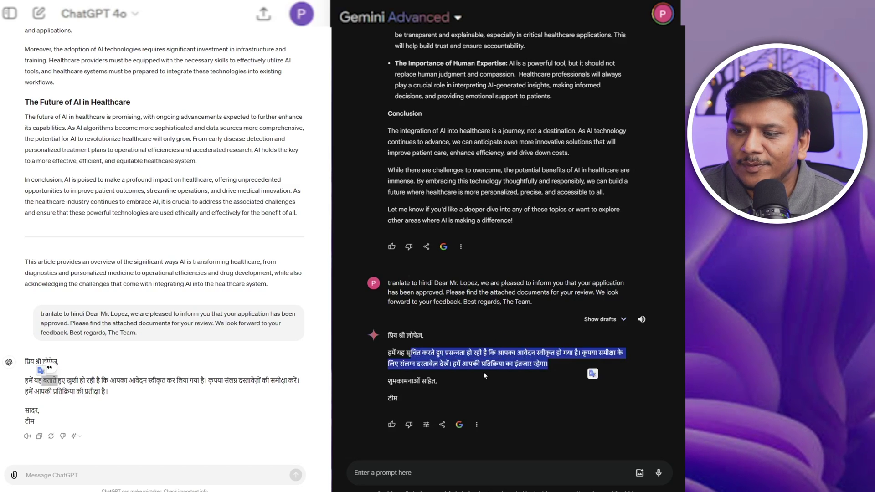
left_click(442, 376)
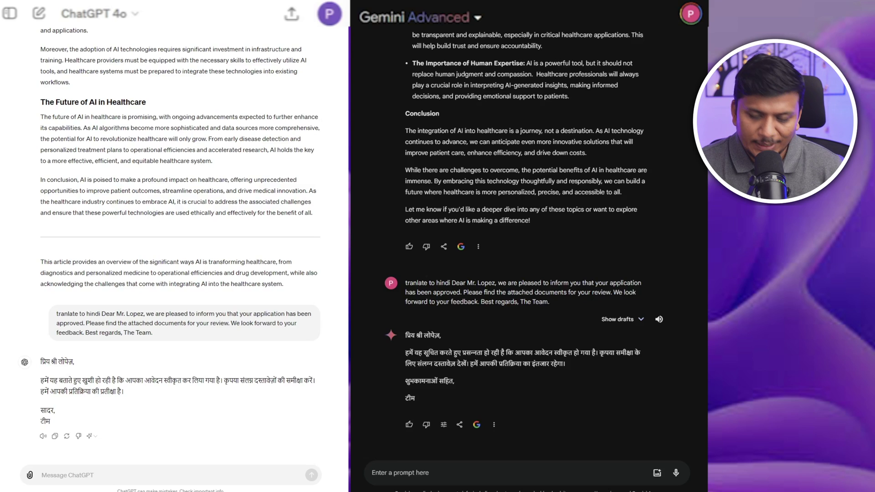
Paste the photosynthesis question into ChatGPT and append ': Please also add sutaible diab'
key("ctrl+v")
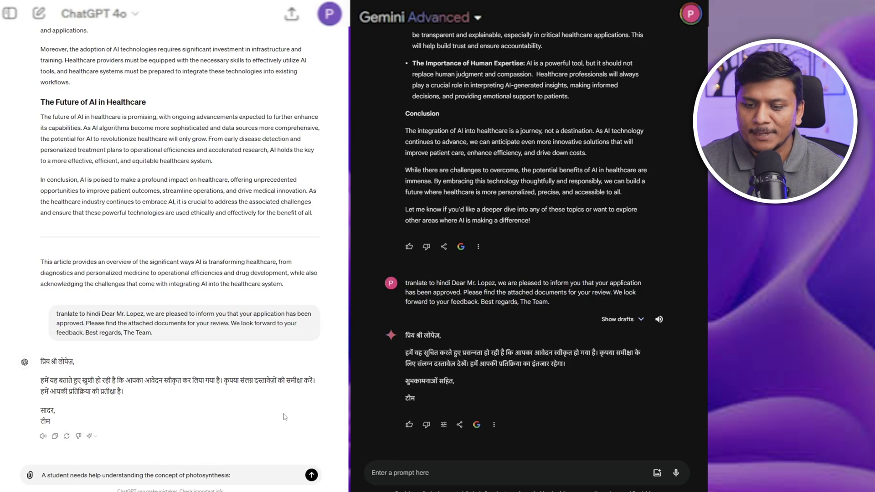
left_click(411, 473)
left_click(259, 481)
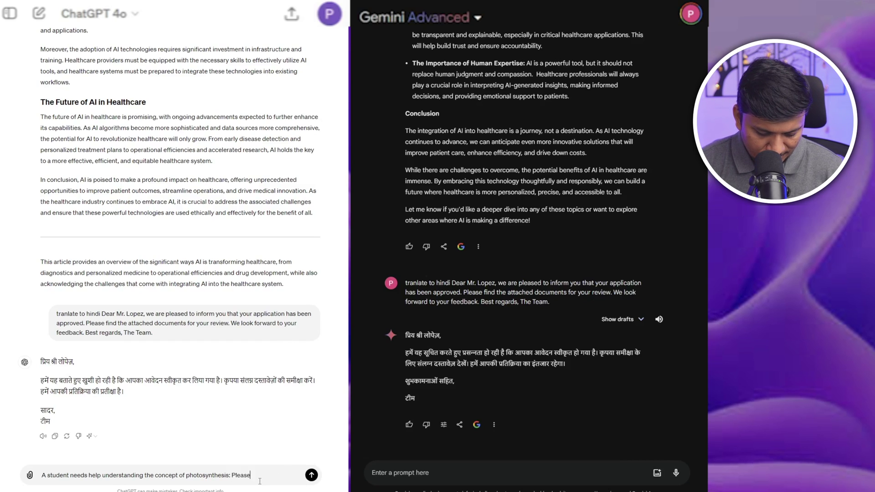
type(": Please also add sutaible diabgram to understand")
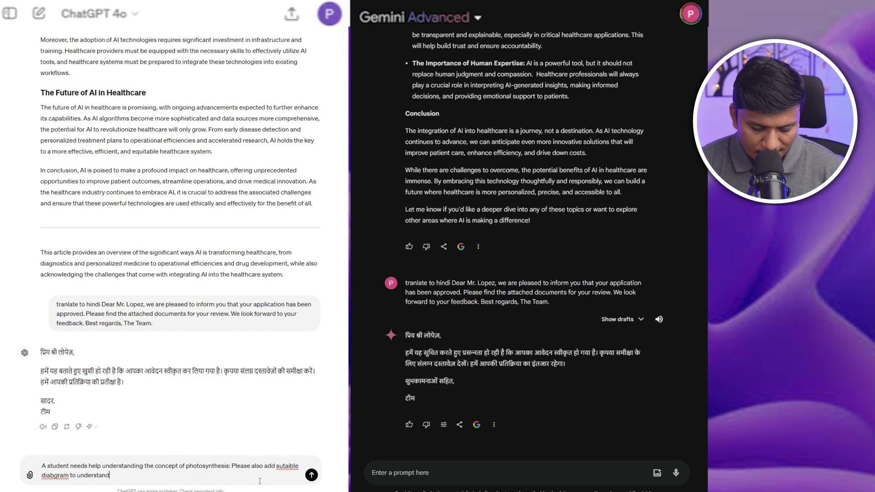
Copy the full photosynthesis request into Gemini Advanced's prompt box and send it
left_click_drag(111, 475, 58, 467)
left_click(504, 467)
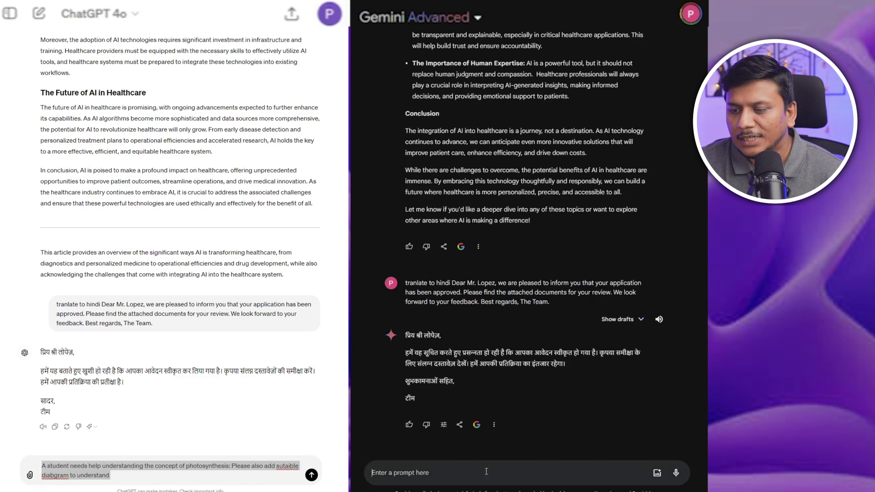
key("ctrl+v")
left_click(677, 473)
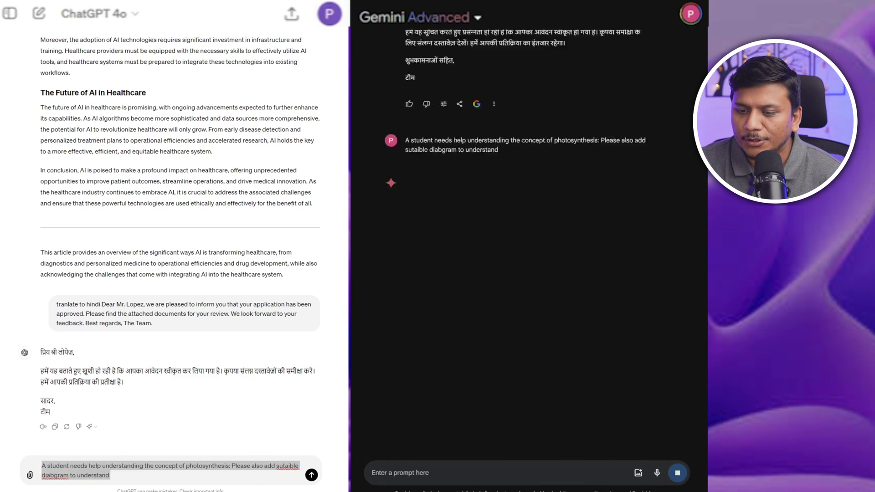
left_click(312, 475)
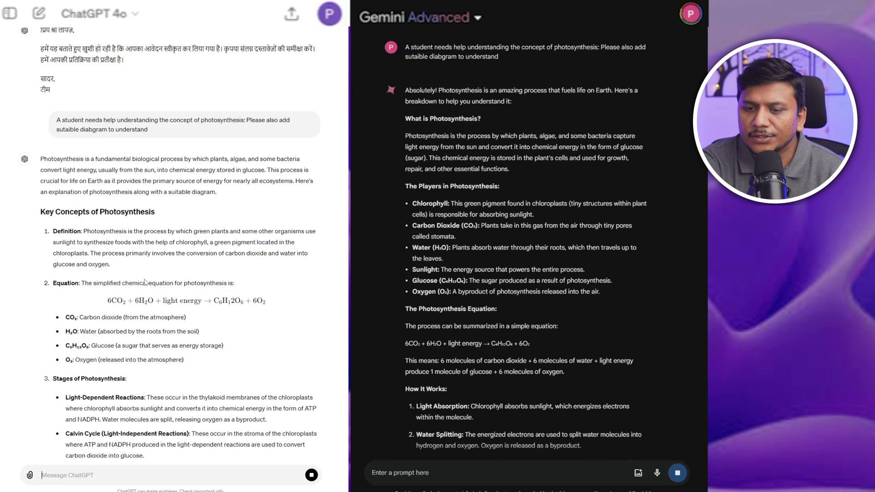
scroll(96, 316, "down", 5)
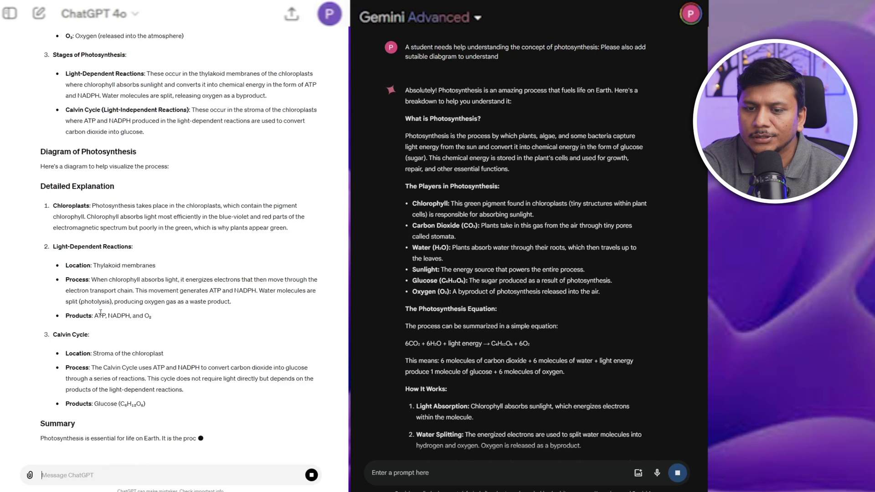
scroll(112, 303, "up", 1)
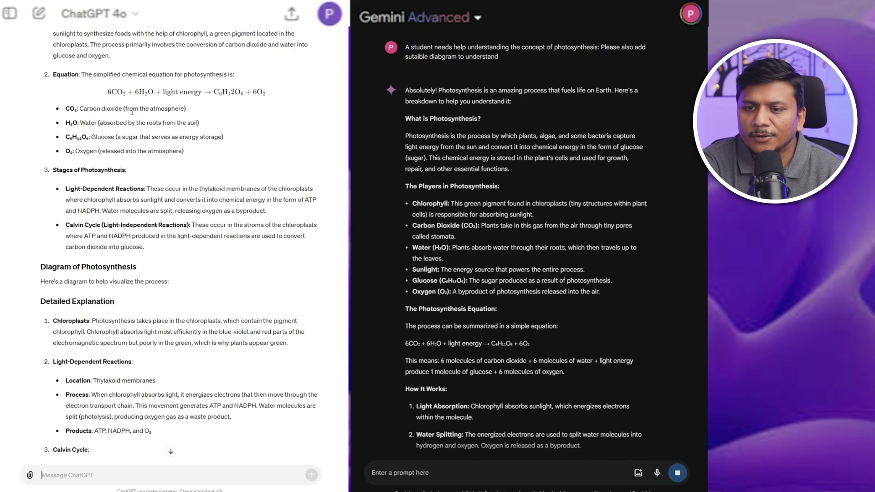
left_click_drag(81, 108, 141, 107)
left_click(118, 90)
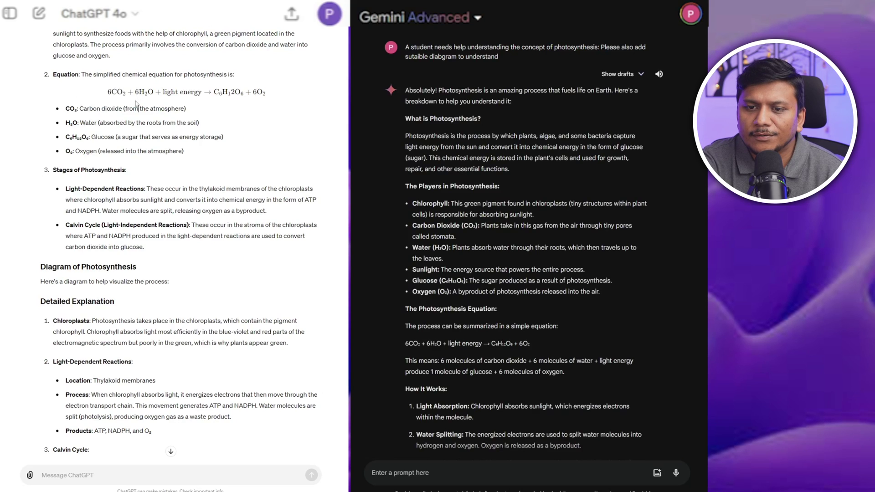
left_click_drag(148, 151, 183, 151)
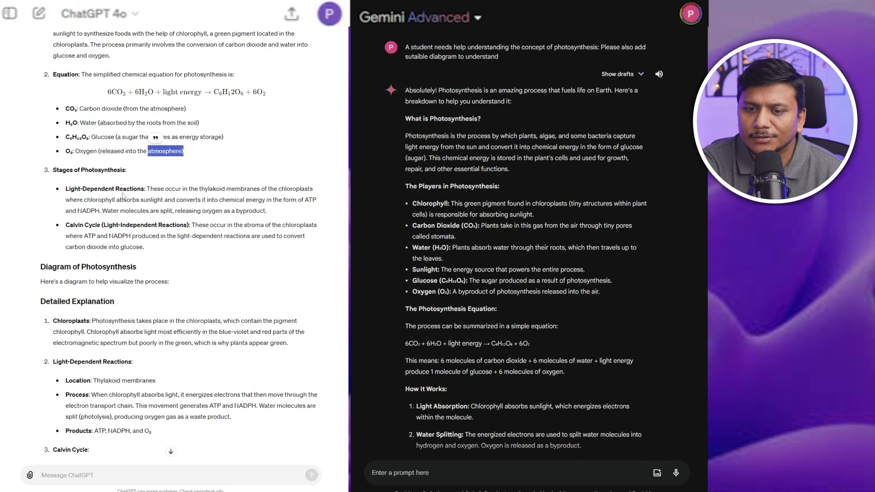
left_click_drag(64, 170, 127, 170)
scroll(97, 201, "down", 2)
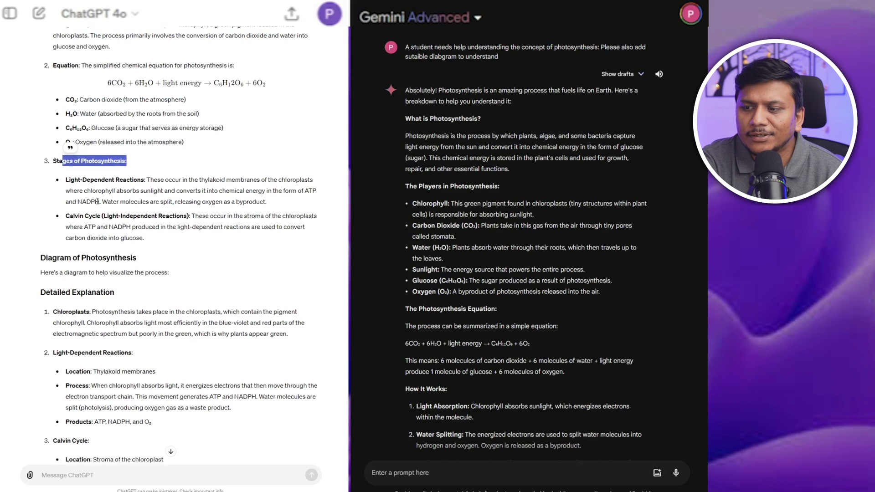
scroll(97, 200, "down", 2)
left_click_drag(48, 148, 149, 149)
left_click(112, 182)
left_click_drag(66, 183, 104, 183)
scroll(99, 213, "down", 3)
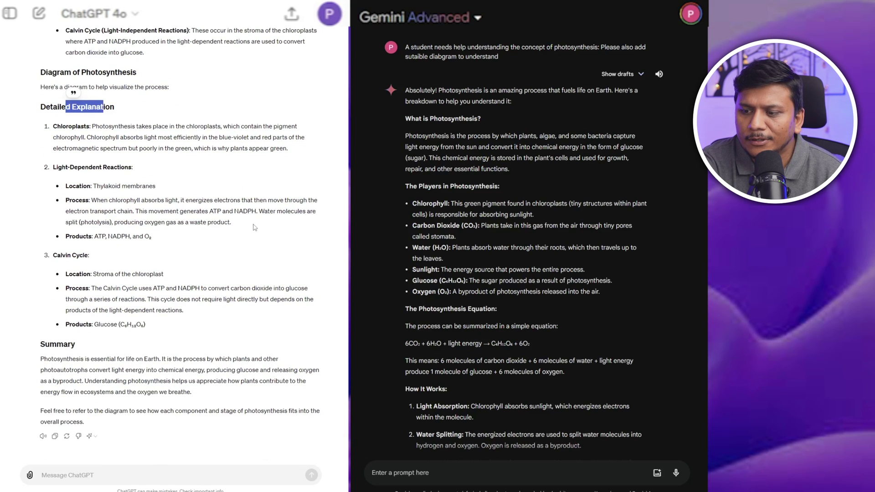
scroll(255, 225, "up", 10)
scroll(259, 224, "down", 9)
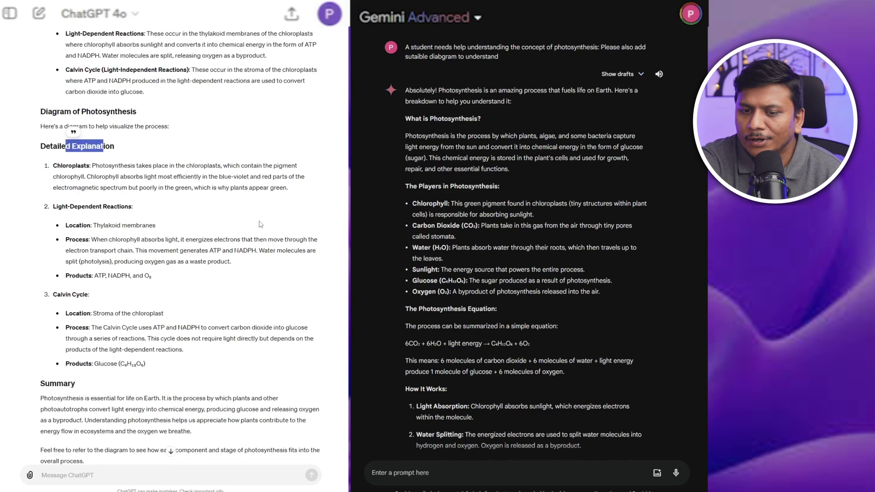
left_click(314, 190)
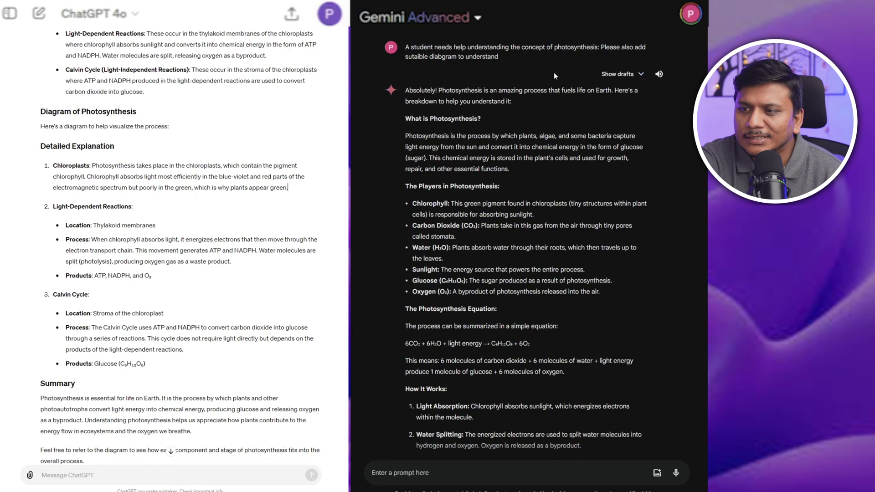
Show Gemini's drafts and highlight its definition and the Chlorophyll and Carbon Dioxide bullets
left_click(644, 73)
left_click_drag(408, 230, 478, 260)
scroll(456, 263, "down", 1)
left_click(423, 263)
scroll(449, 246, "down", 1)
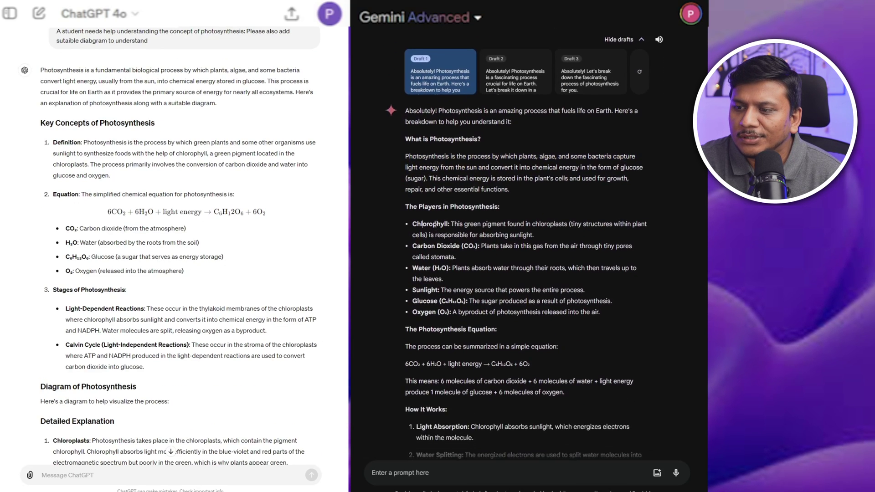
left_click_drag(456, 208, 474, 255)
left_click(441, 232)
left_click_drag(413, 224, 452, 223)
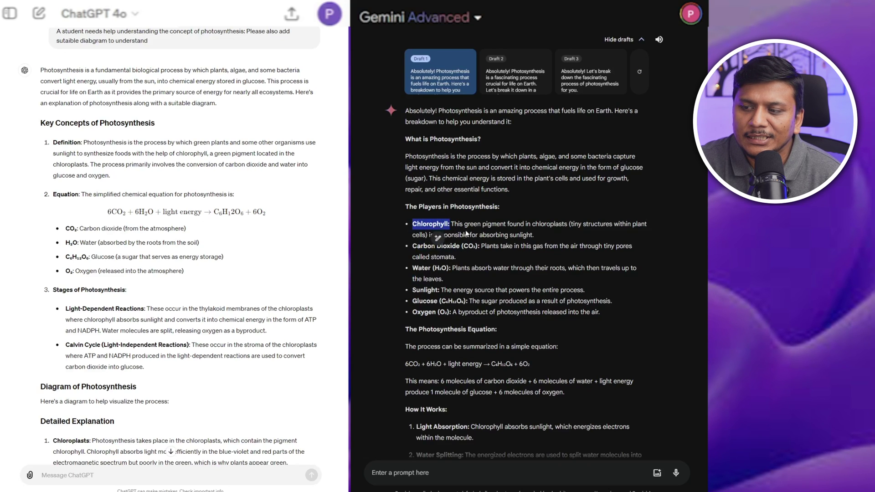
scroll(468, 227, "down", 2)
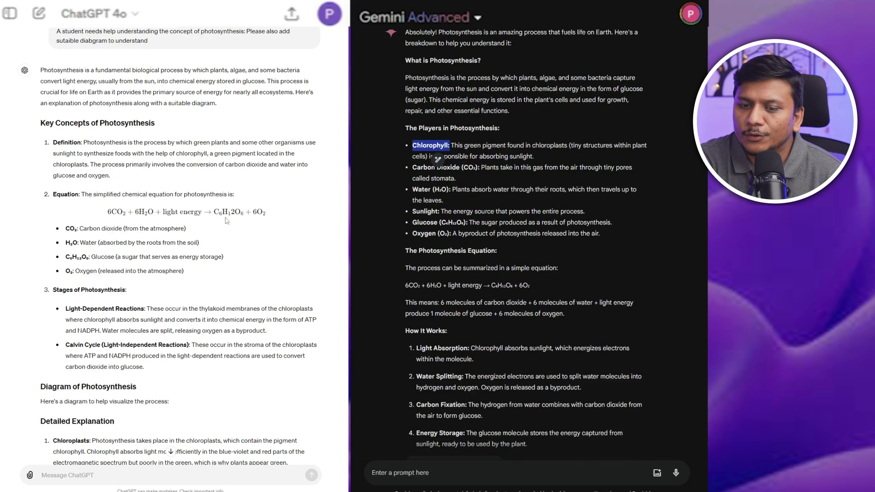
scroll(227, 208, "down", 1)
scroll(227, 204, "down", 5)
Scroll through ChatGPT's and Gemini's photosynthesis answers, selecting Gemini's bullet list
left_click(201, 297)
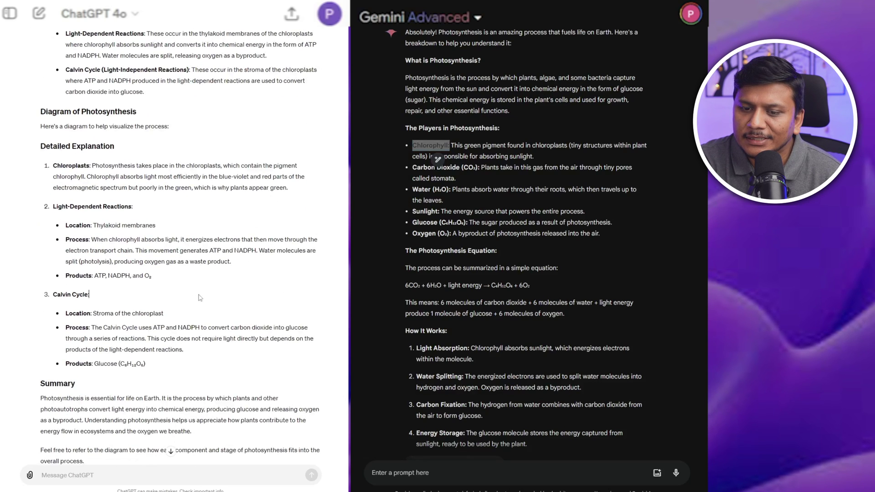
scroll(214, 292, "down", 1)
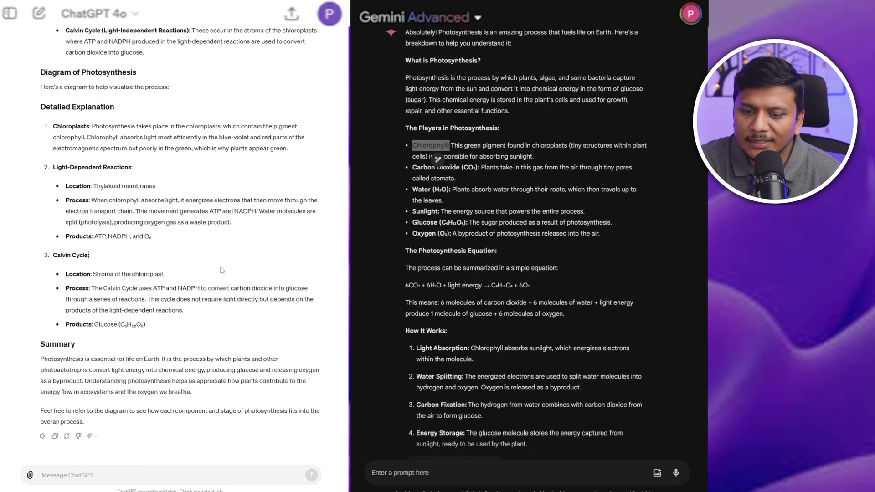
scroll(222, 271, "up", 10)
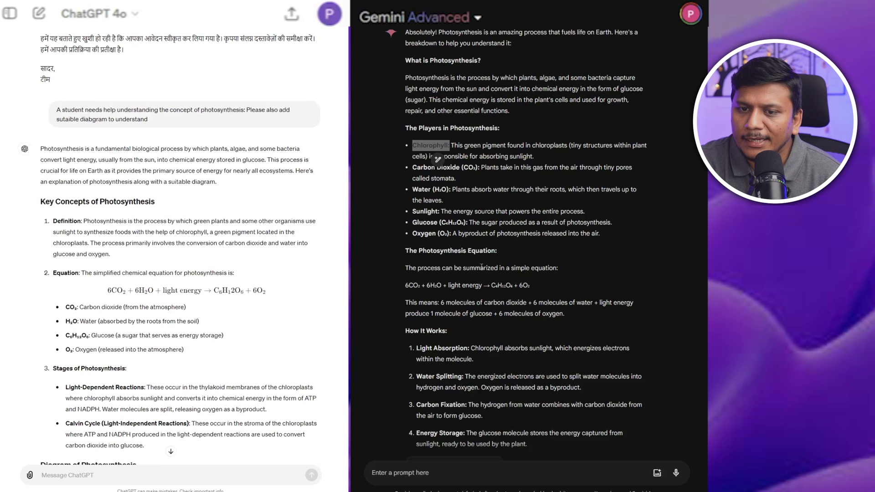
scroll(491, 267, "up", 3)
left_click(491, 267)
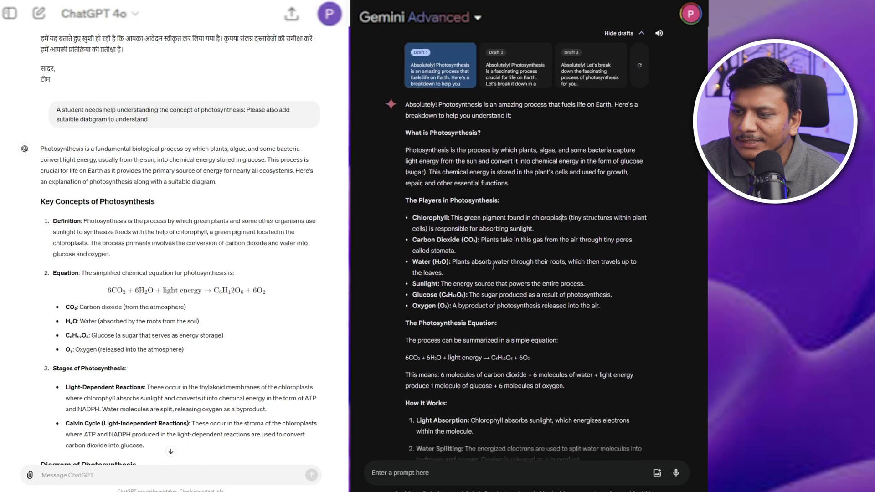
scroll(493, 266, "down", 4)
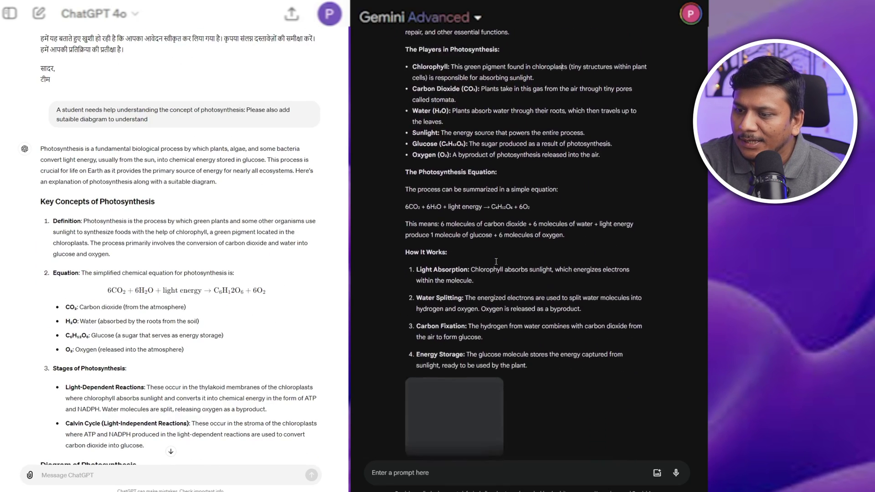
scroll(496, 262, "down", 1)
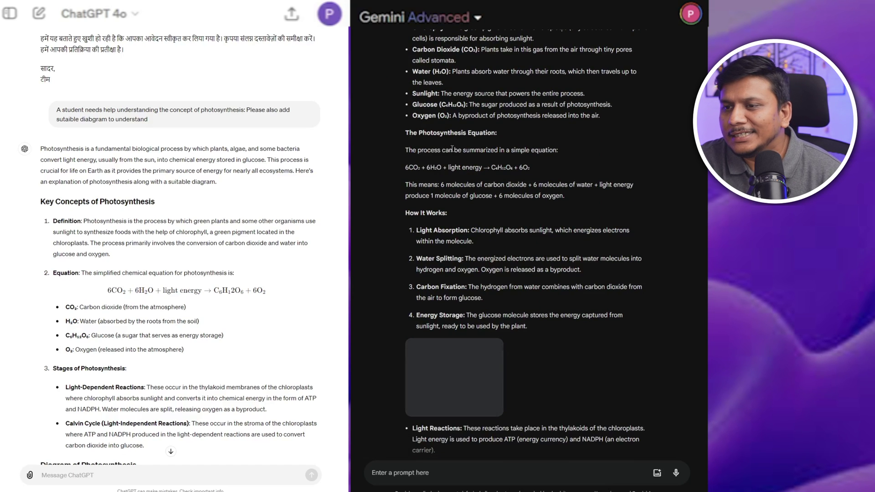
scroll(425, 145, "up", 3)
left_click_drag(601, 233, 411, 148)
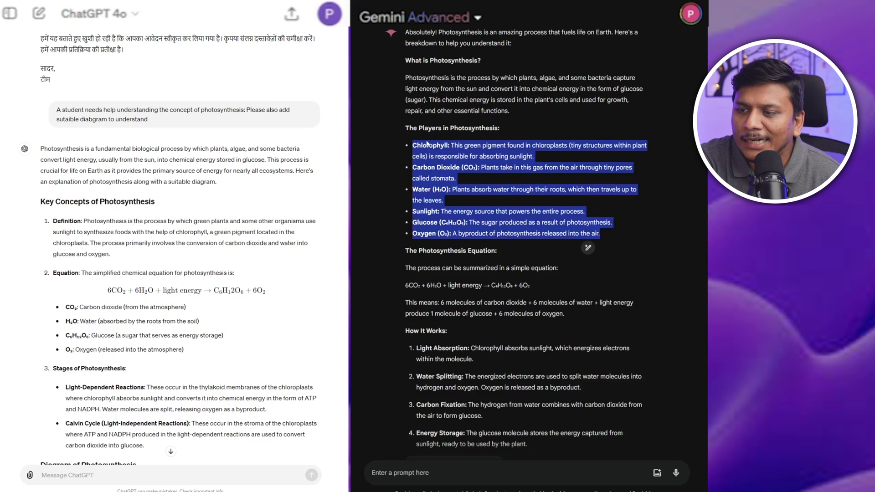
left_click(436, 210)
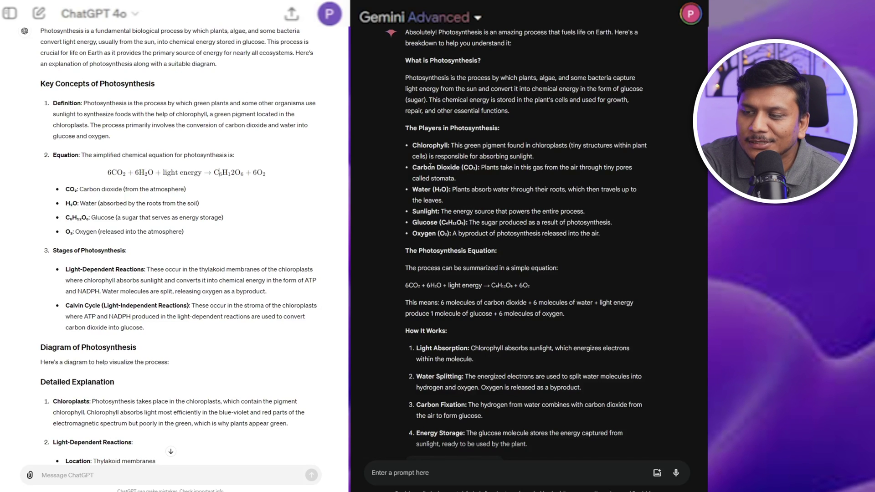
Highlight the Chlorophyll, Carbon Dioxide and Water (H₂O) labels in Gemini's answer
left_click_drag(412, 145, 449, 145)
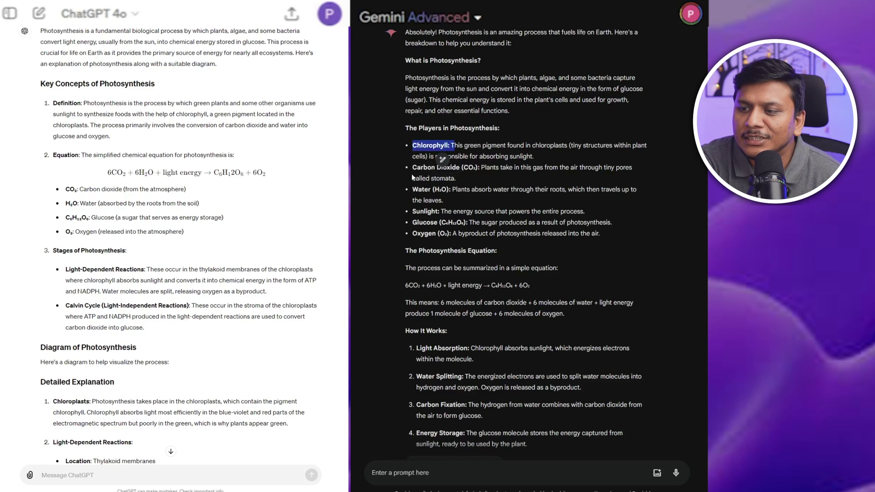
left_click_drag(413, 167, 468, 167)
left_click_drag(409, 190, 452, 190)
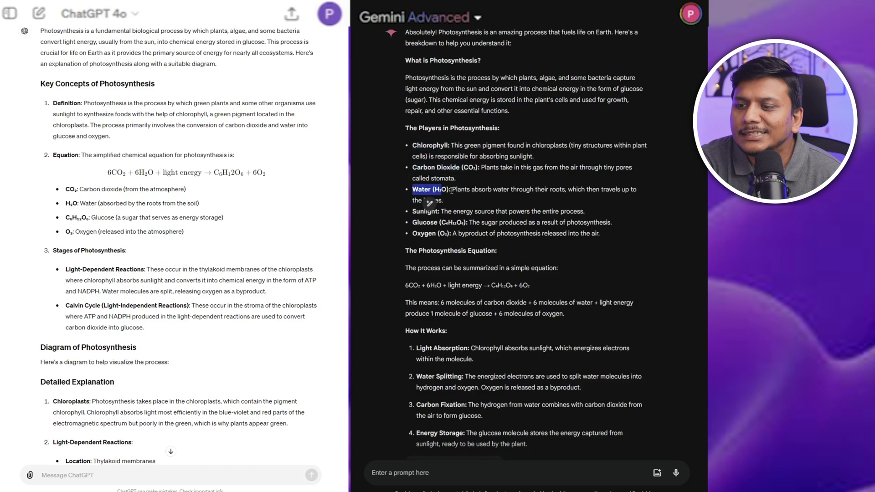
left_click(466, 223)
Compare the photosynthesis equation in ChatGPT's answer with Gemini's equation line
left_click_drag(102, 164, 242, 168)
left_click(322, 190)
scroll(387, 228, "down", 2)
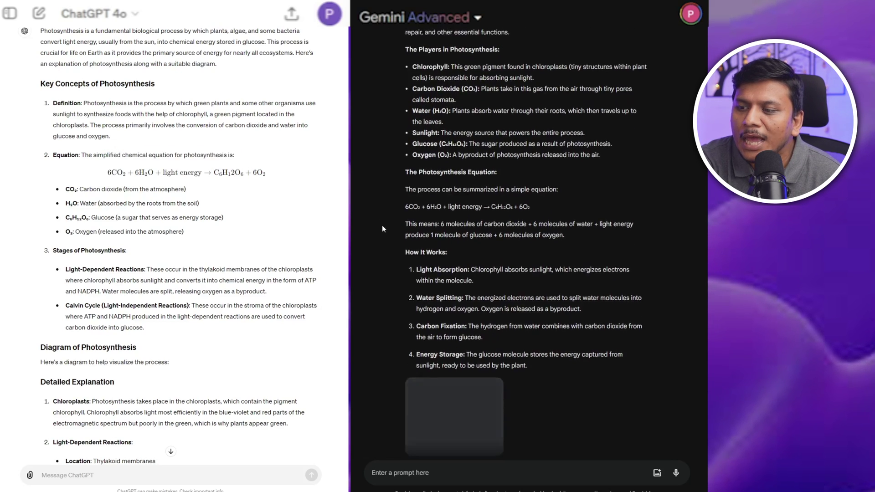
scroll(424, 155, "down", 2)
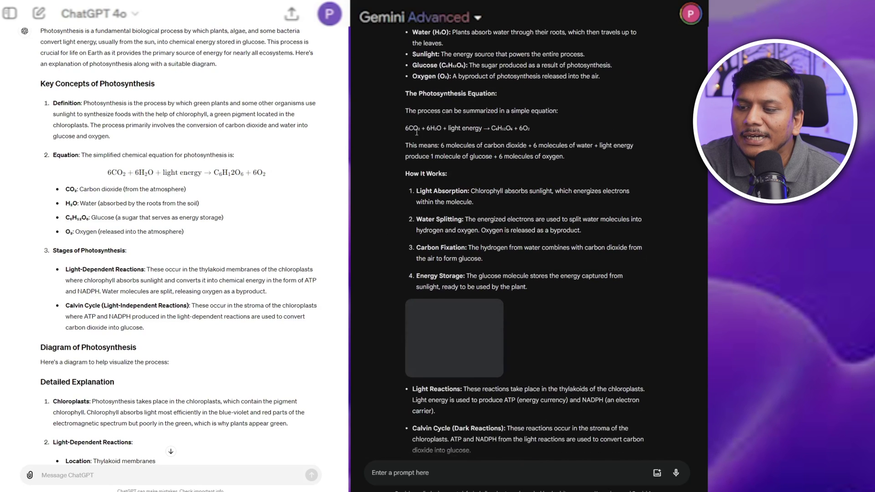
left_click_drag(405, 129, 525, 136)
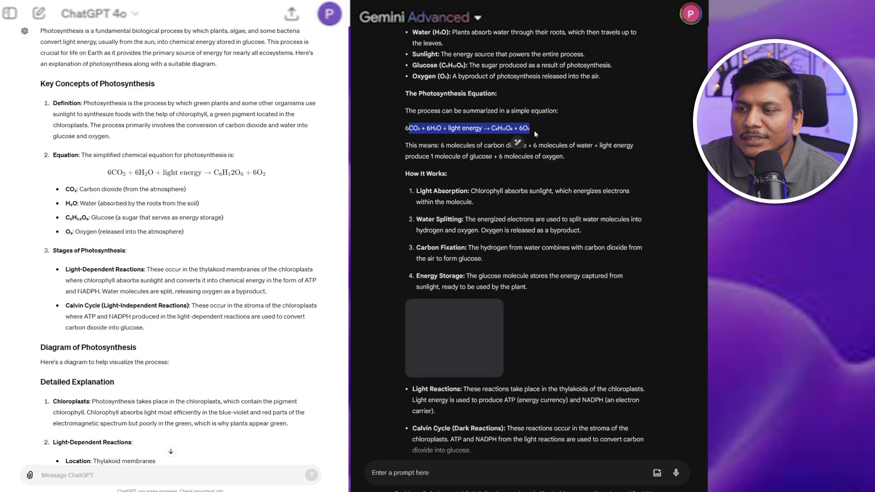
left_click(430, 156)
scroll(420, 171, "down", 5)
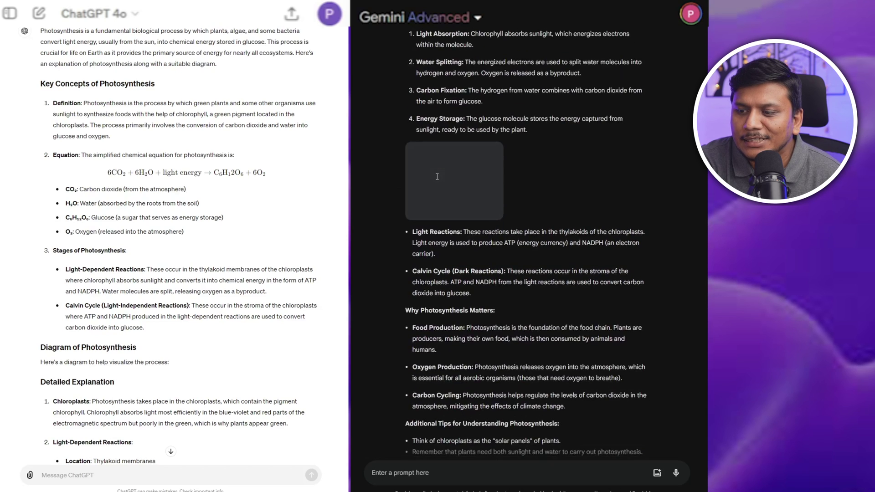
scroll(436, 176, "up", 6)
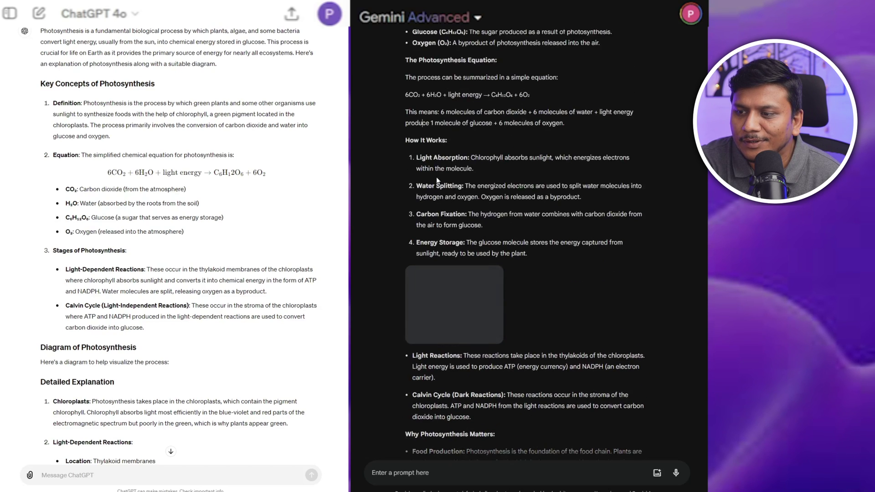
scroll(439, 178, "up", 2)
scroll(458, 161, "down", 8)
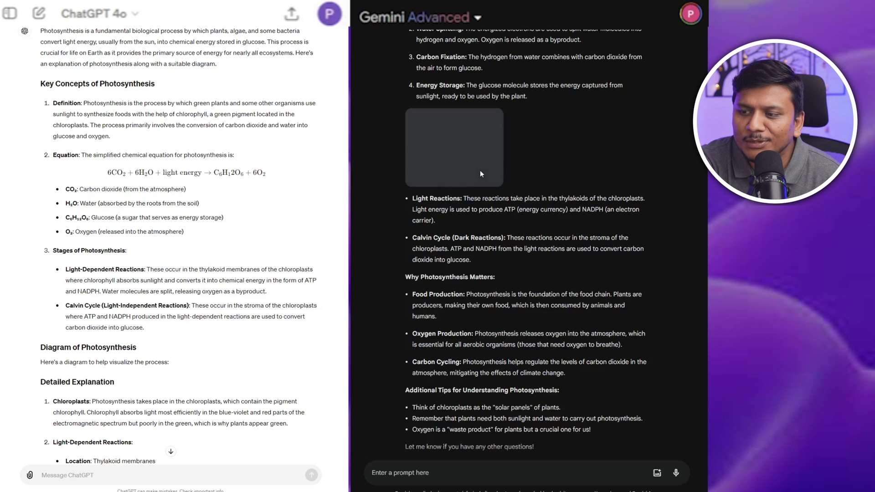
scroll(180, 247, "down", 6)
scroll(492, 188, "up", 12)
scroll(492, 188, "down", 10)
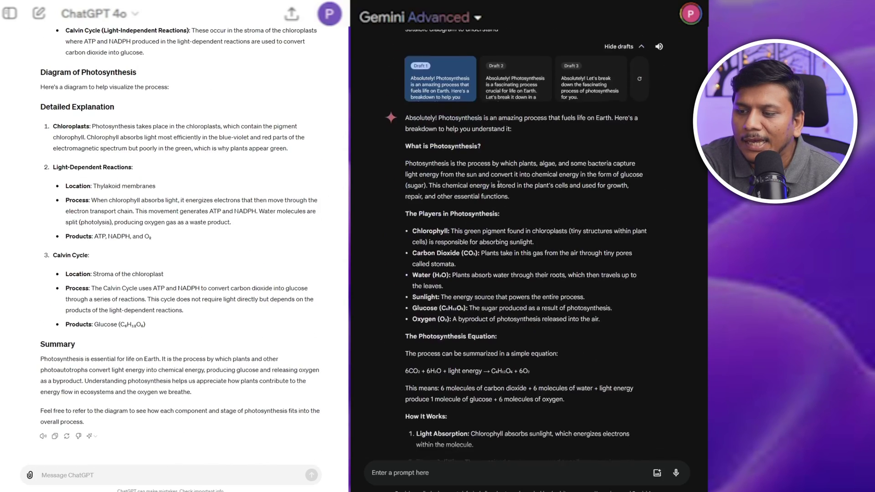
Switch Gemini's answer to Draft 3 and look through it
scroll(499, 184, "down", 4)
scroll(499, 184, "up", 10)
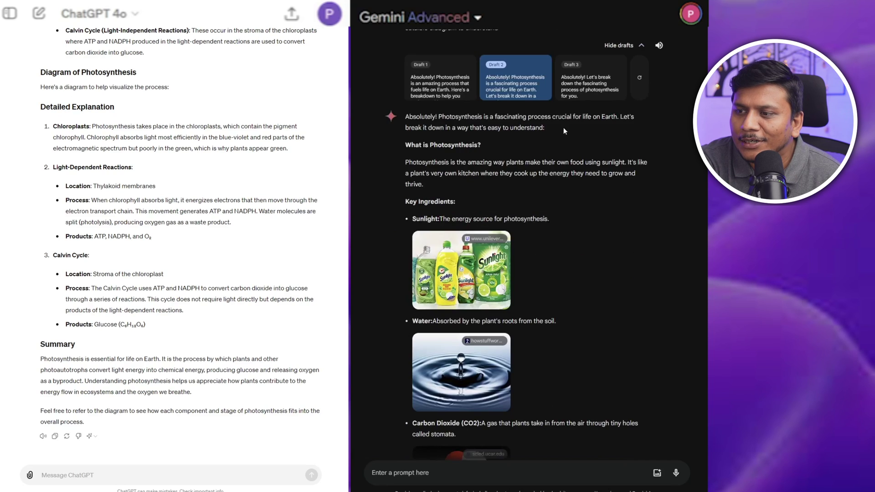
left_click(584, 90)
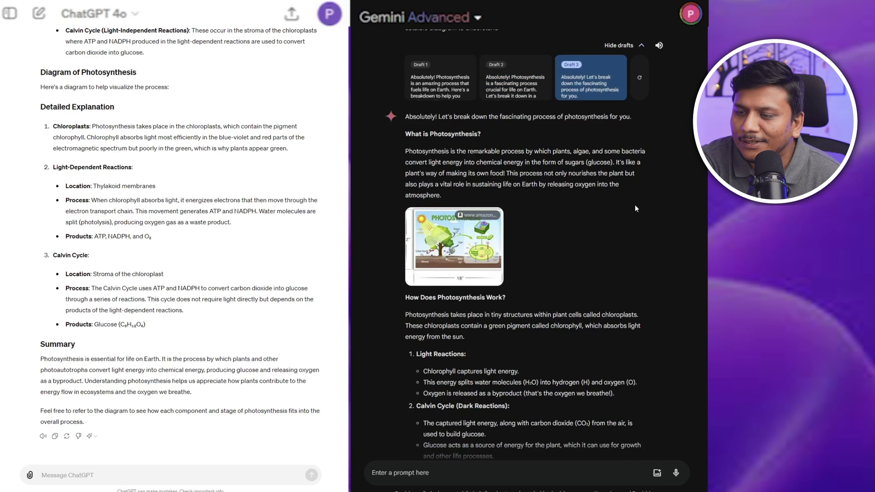
scroll(527, 245, "down", 6)
scroll(537, 242, "up", 6)
scroll(537, 246, "up", 2)
Open the diagram's Amazon poster source, then return to Draft 1 showing the photosynthesis diagram
left_click(456, 314)
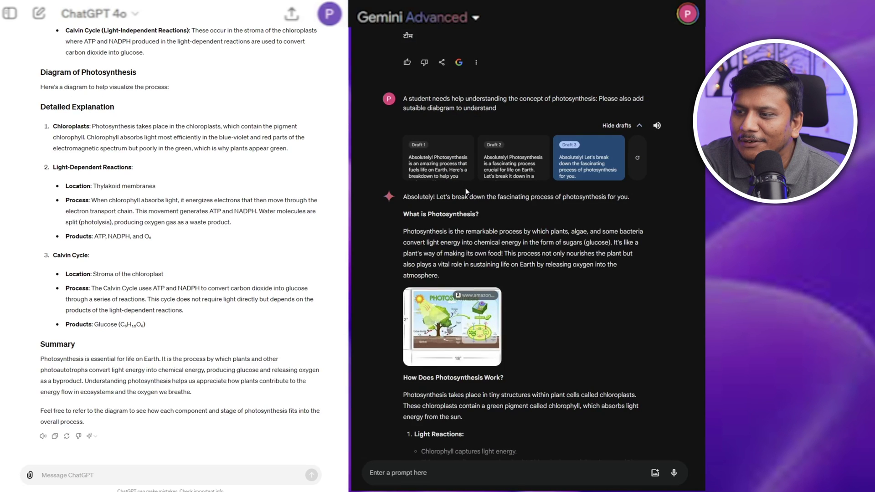
left_click(449, 164)
scroll(475, 184, "down", 10)
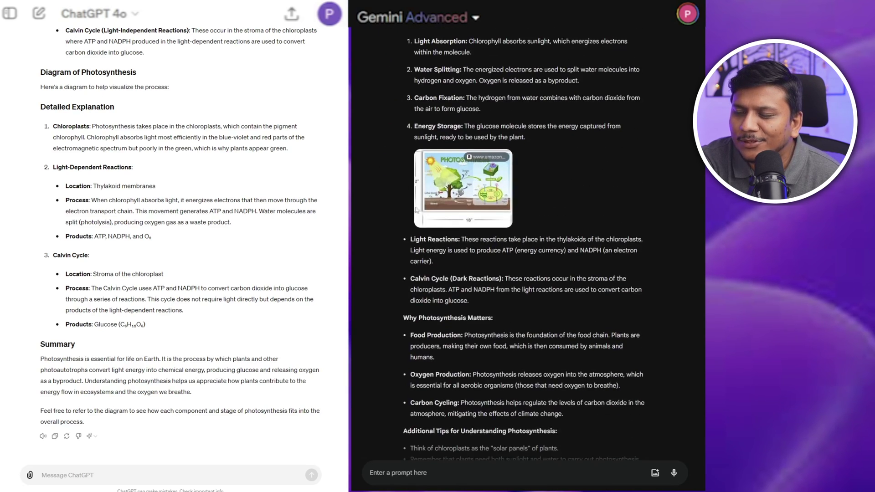
scroll(440, 159, "down", 2)
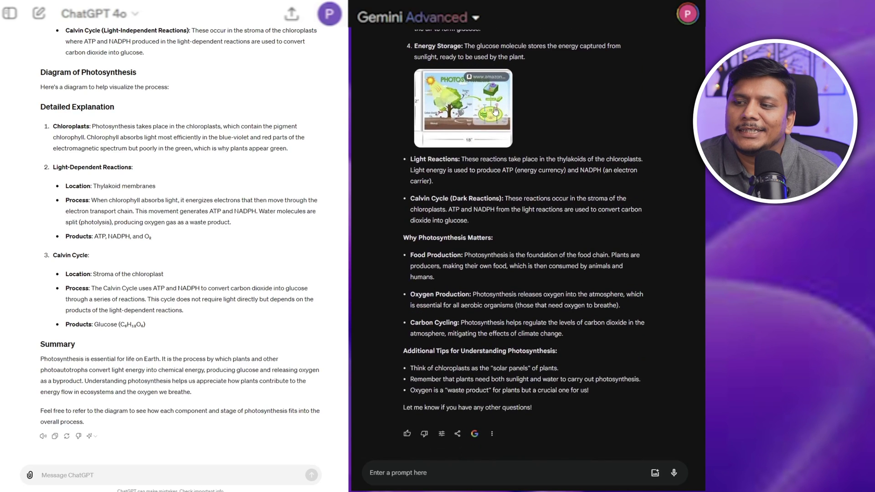
left_click(493, 108)
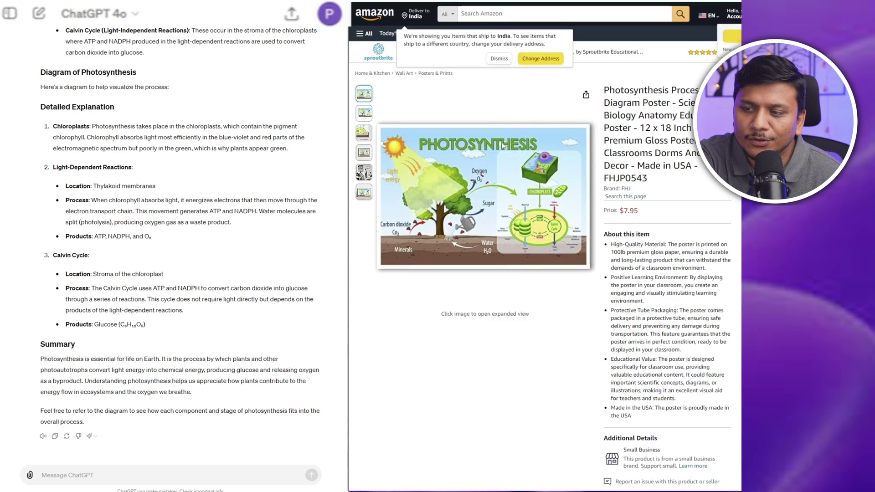